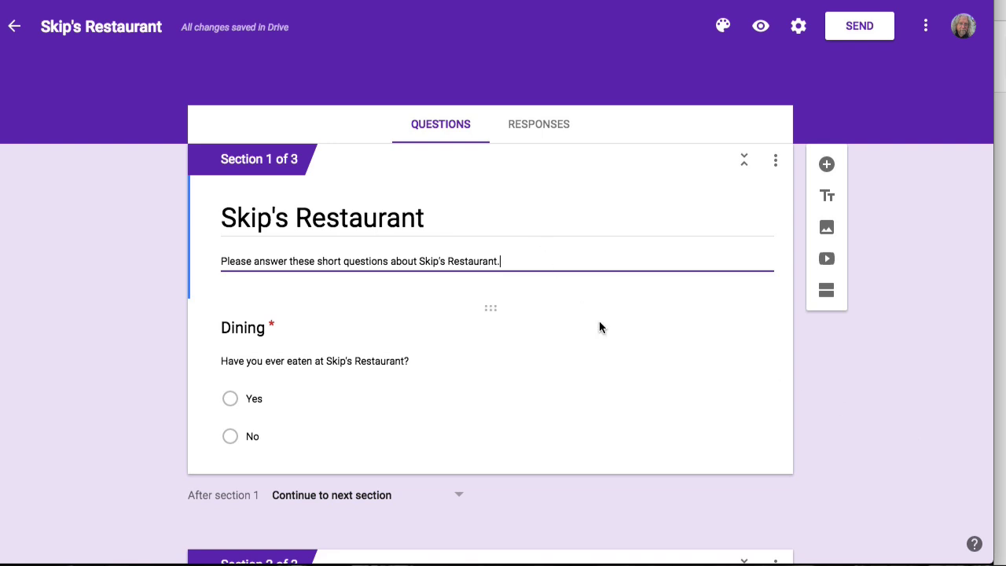
- Review the Quality and Speed questions' settings and descriptions in the existing form
scroll(600, 322, "down", 3)
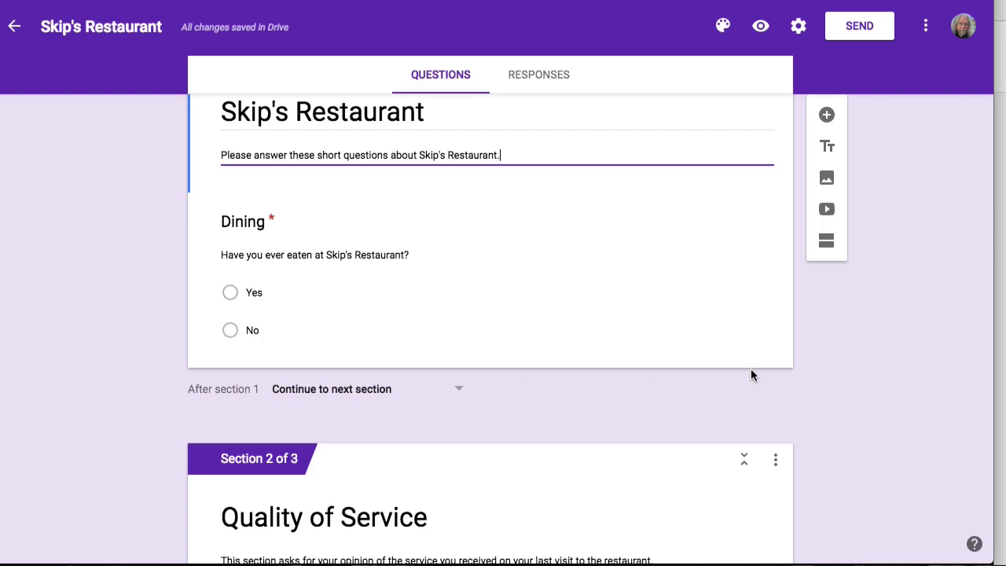
scroll(751, 375, "down", 1)
scroll(751, 375, "down", 5)
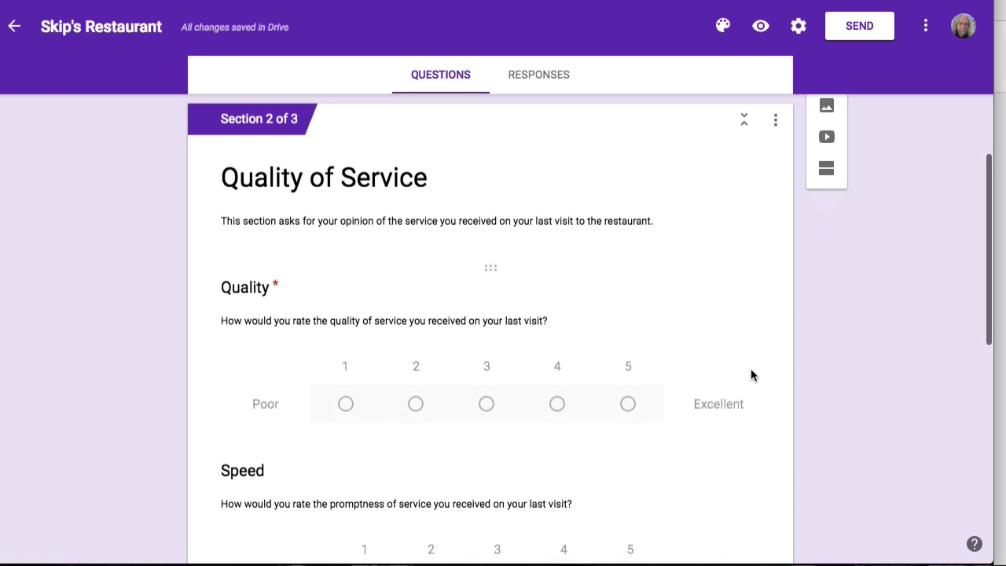
scroll(749, 342, "down", 1)
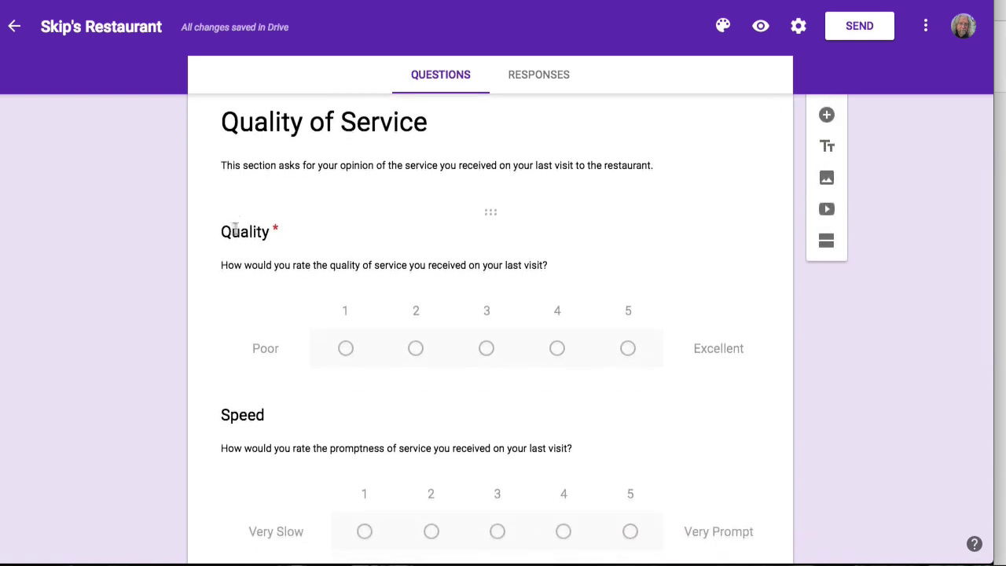
triple_click(222, 265)
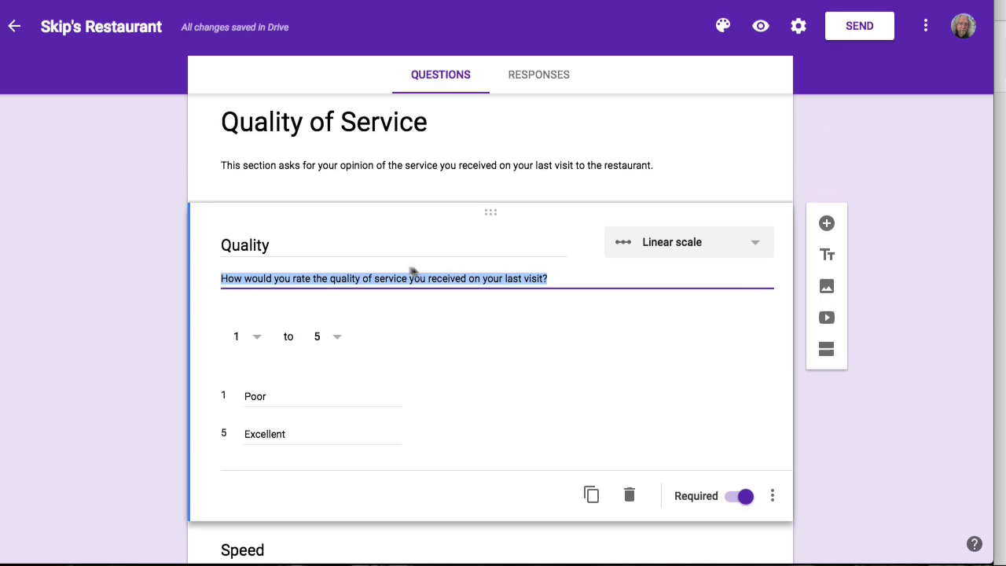
left_click(572, 277)
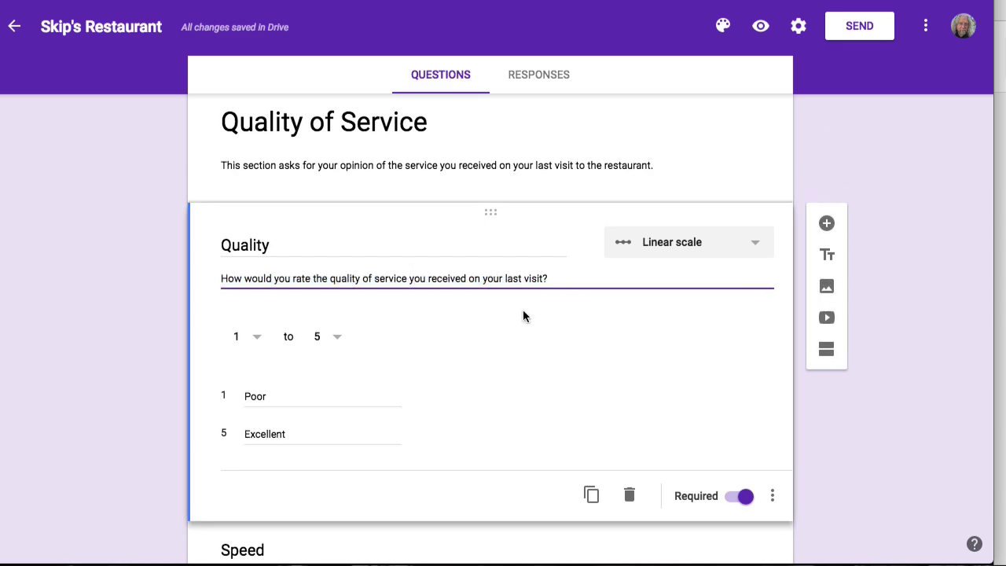
scroll(523, 309, "down", 2)
left_click(404, 393)
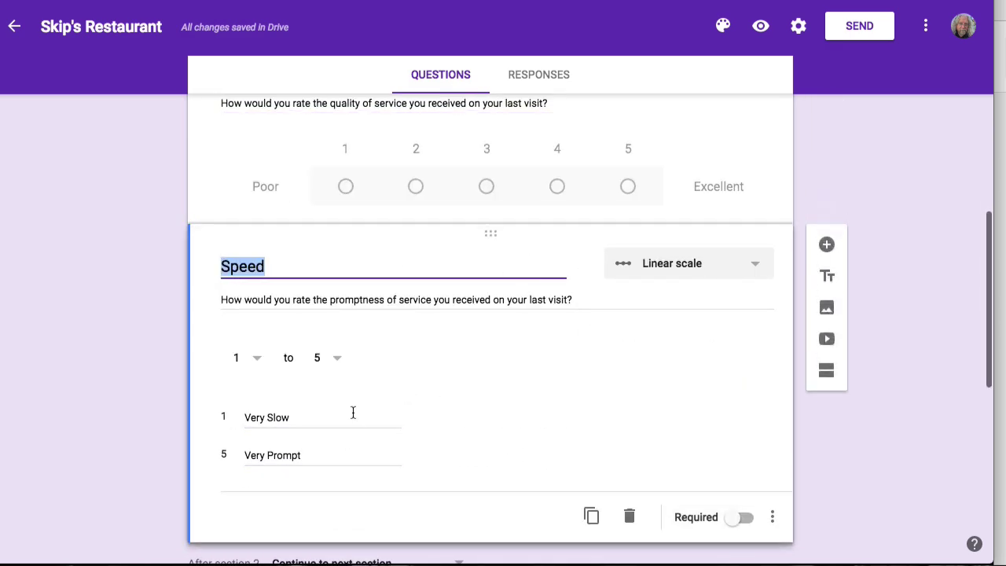
triple_click(222, 300)
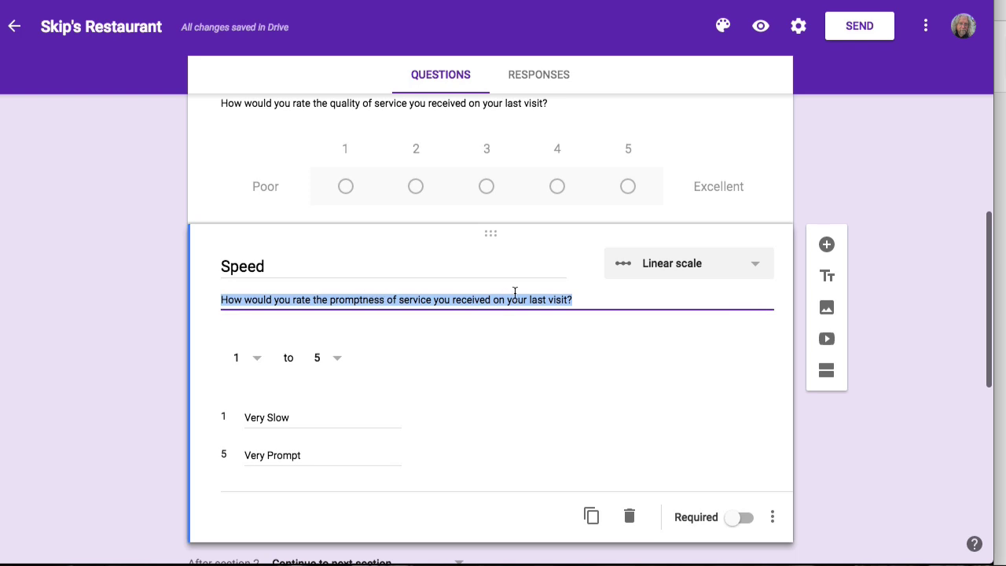
left_click(520, 343)
- Return to the top of the form and start a new file from Google Drive
scroll(543, 341, "up", 3)
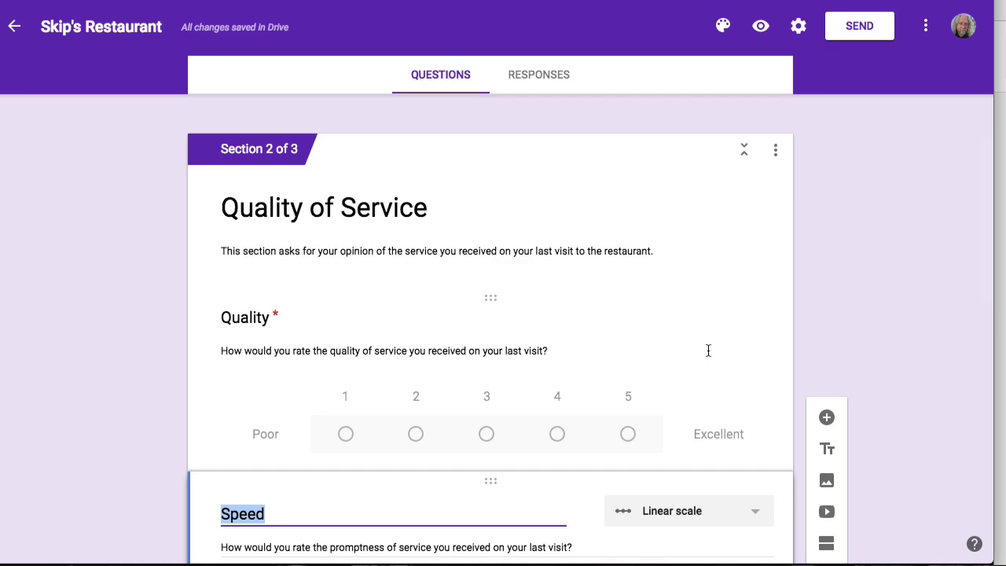
scroll(709, 351, "down", 7)
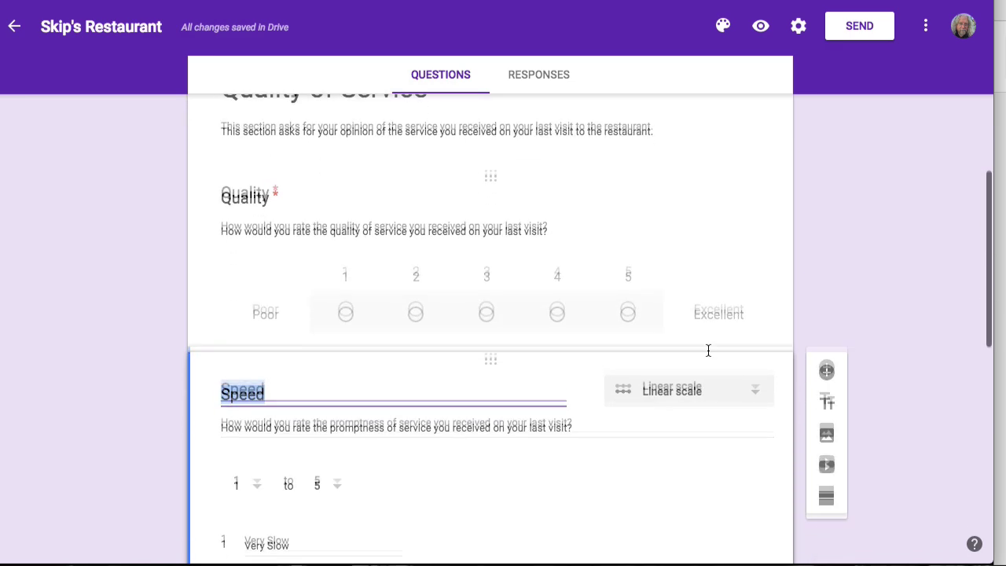
scroll(709, 350, "down", 3)
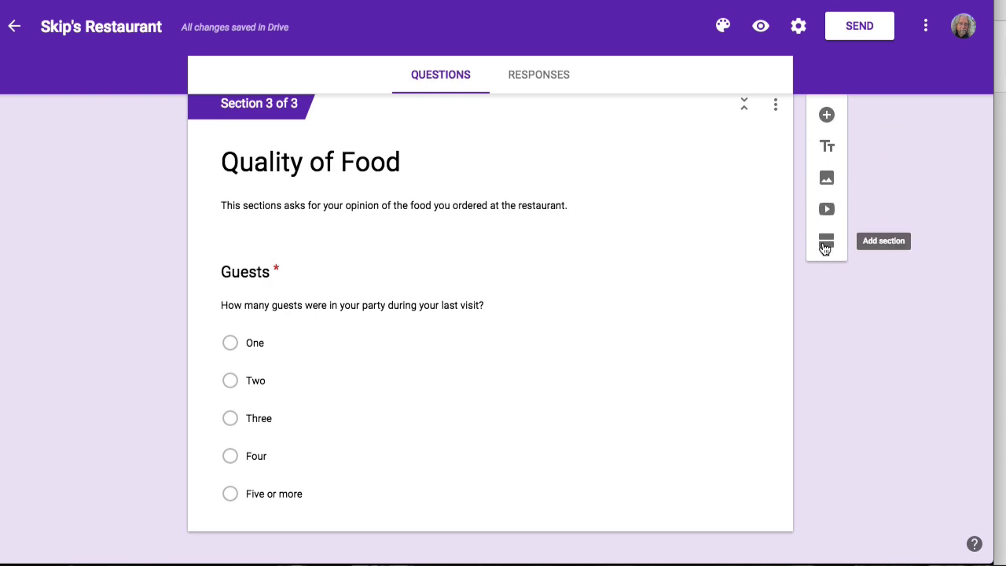
scroll(692, 251, "up", 15)
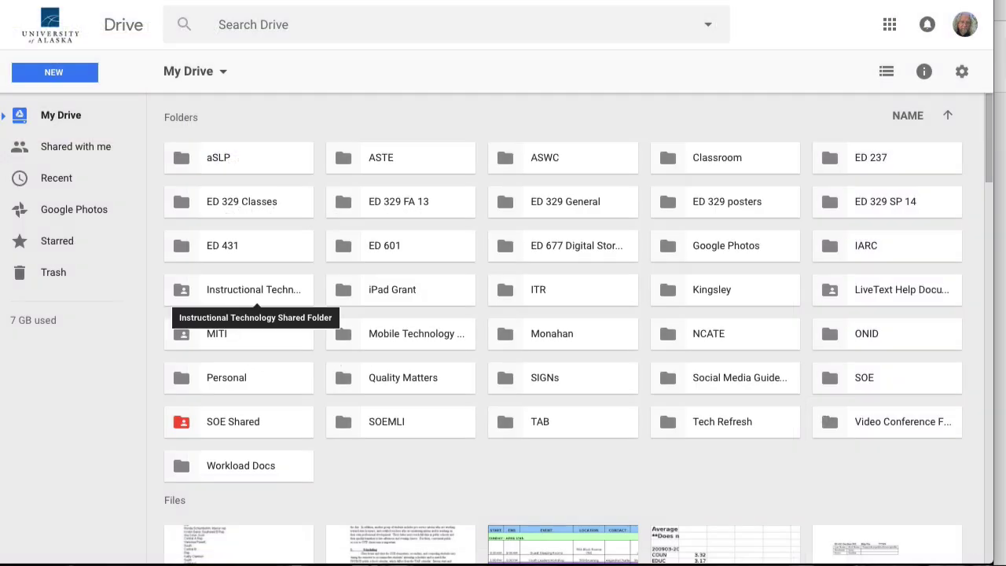
left_click(47, 66)
- Create a new form headed 'Skip's Other Restaurant' with a description and a multiple-choice question titled Dining
mouse_move(162, 301)
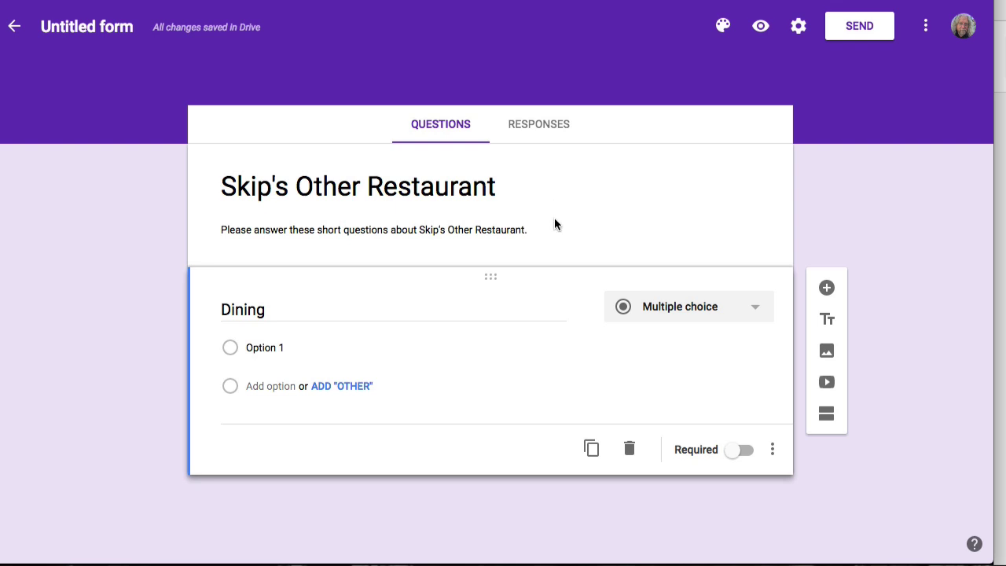
double_click(288, 311)
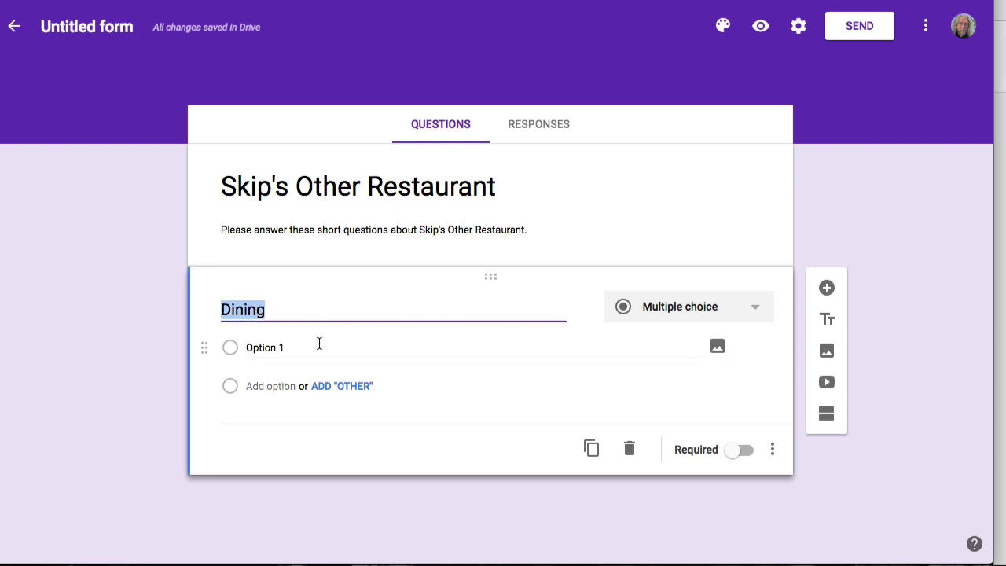
left_click(280, 309)
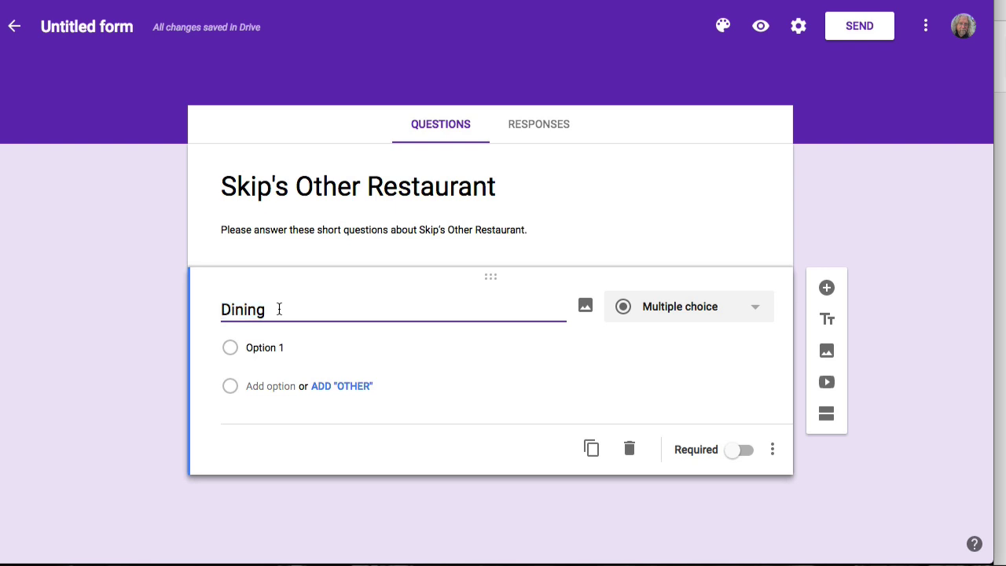
left_click(773, 451)
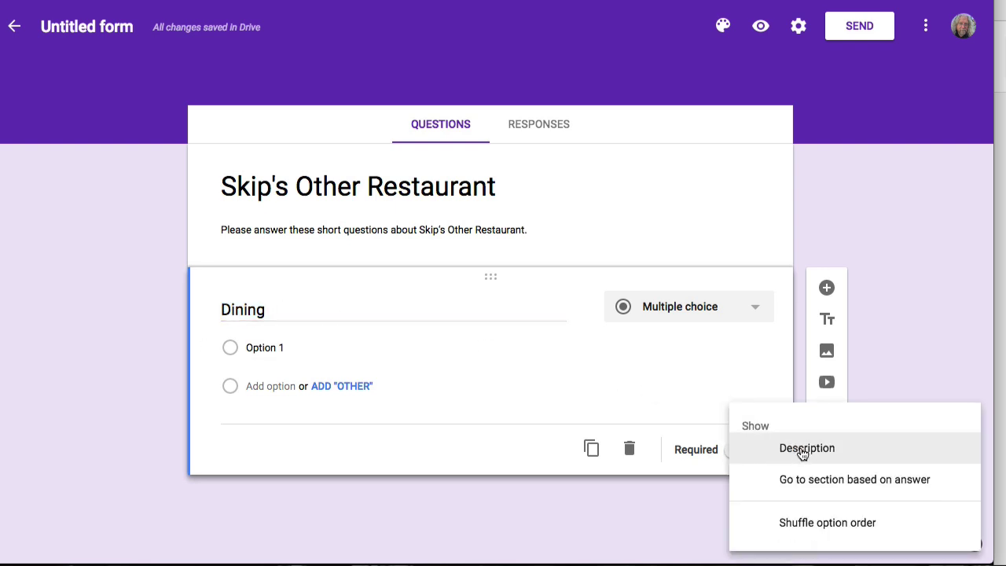
- Describe Dining as 'Have you ever eaten at Skip's Restaurant?', answers Yes/No, and make it required
left_click(802, 453)
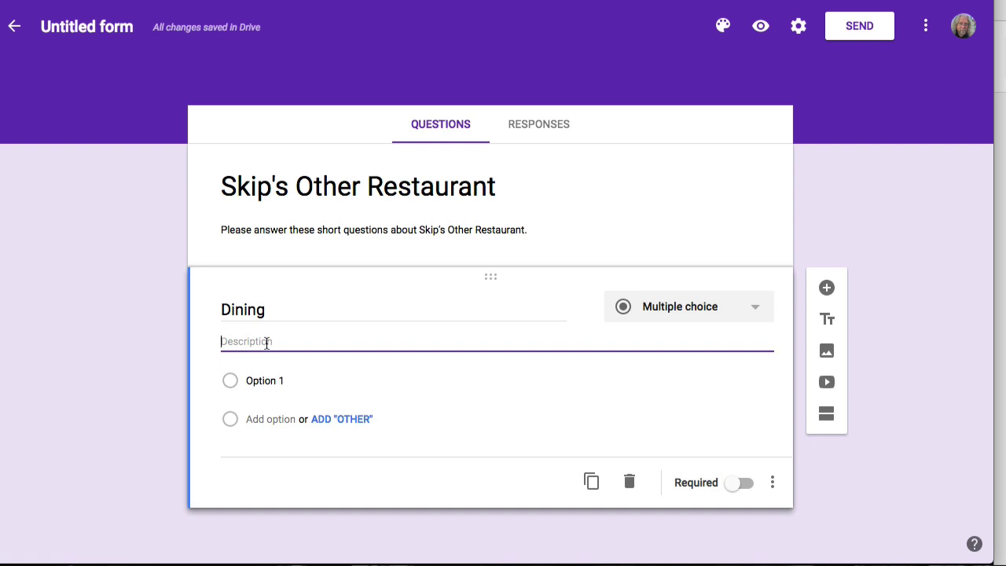
type("Have you ever eaten at Skip's Restaurant?")
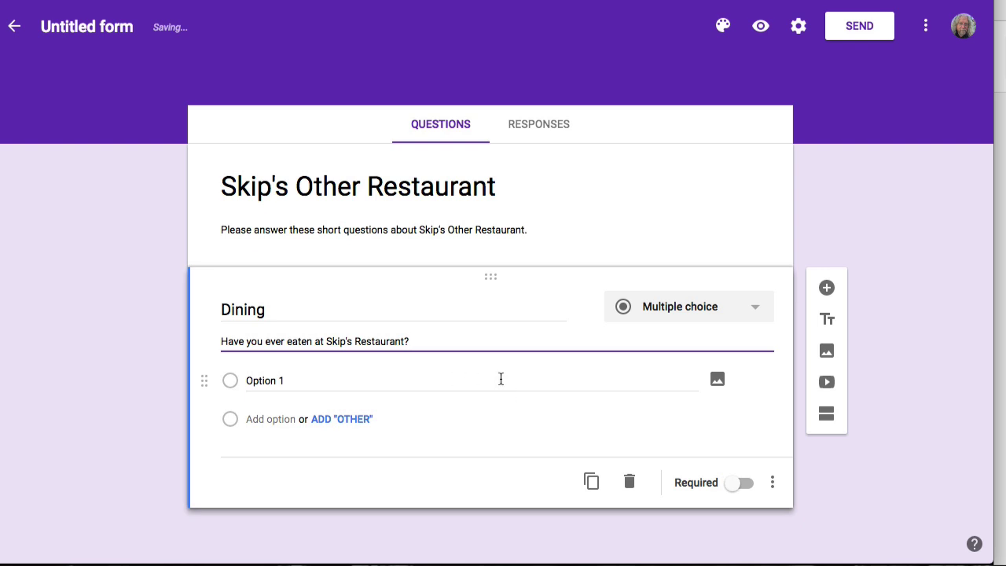
left_click(288, 379)
type("Yes")
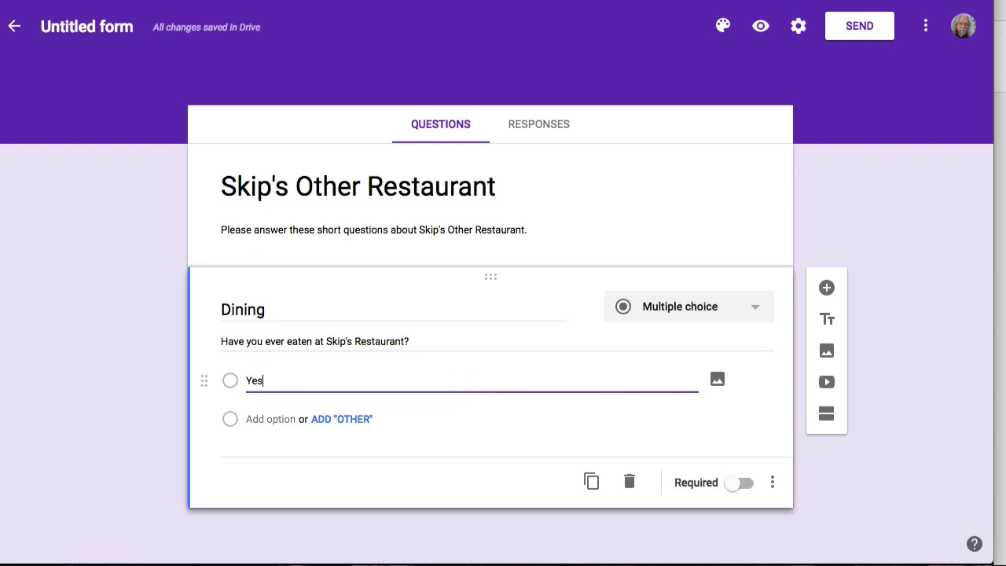
left_click(272, 419)
type("No")
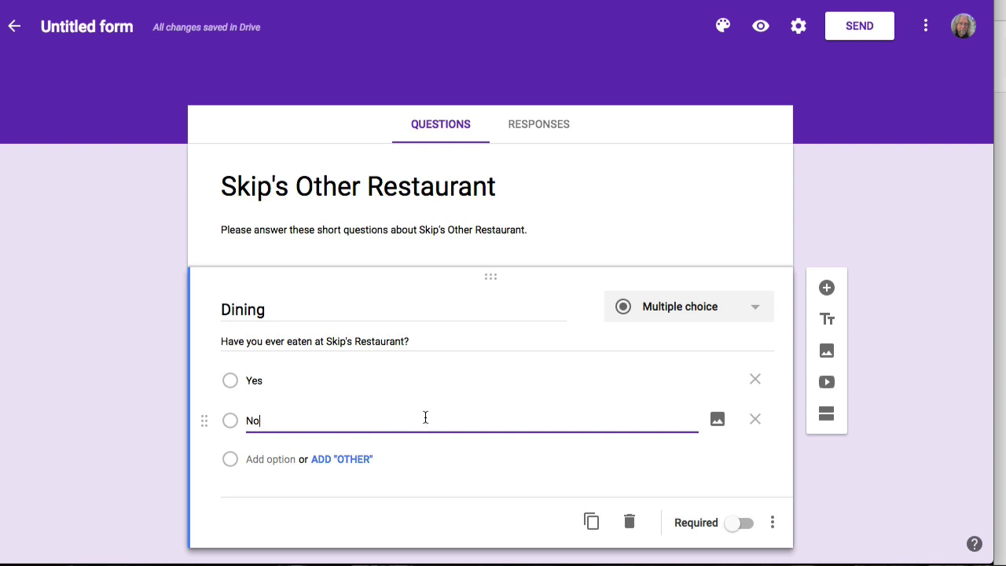
left_click(744, 525)
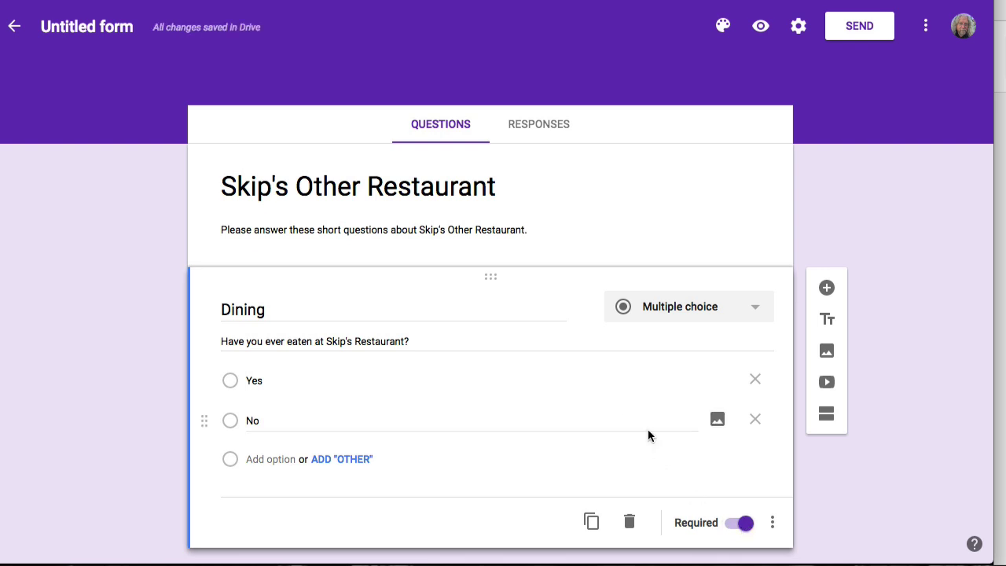
- Add a 'Quality of Service' section with a description about service on the last visit
left_click(827, 419)
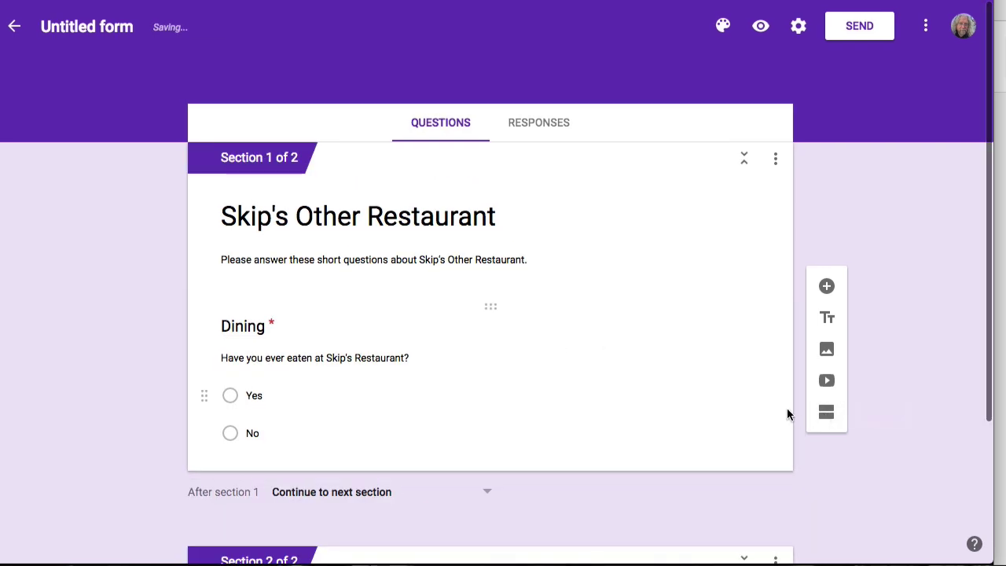
type("Quality of Service")
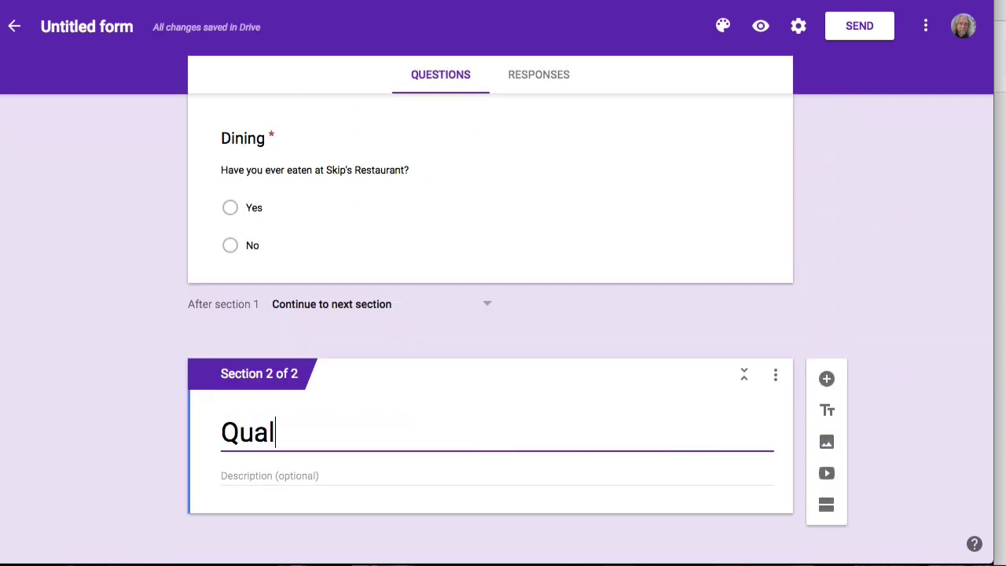
left_click(286, 476)
type("This section asks for your opinion of the service you received on your last visit to the restaurant.")
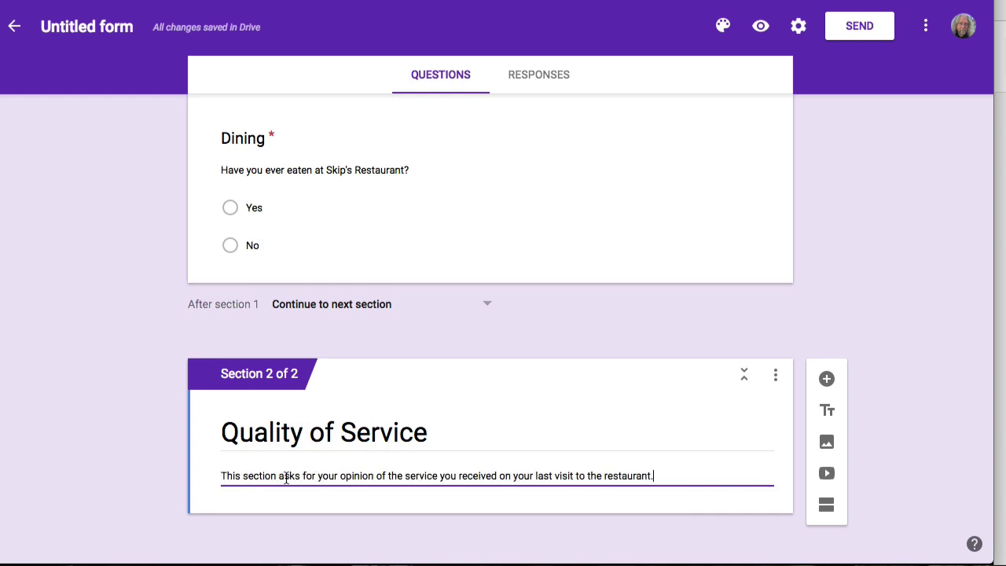
scroll(714, 418, "down", 2)
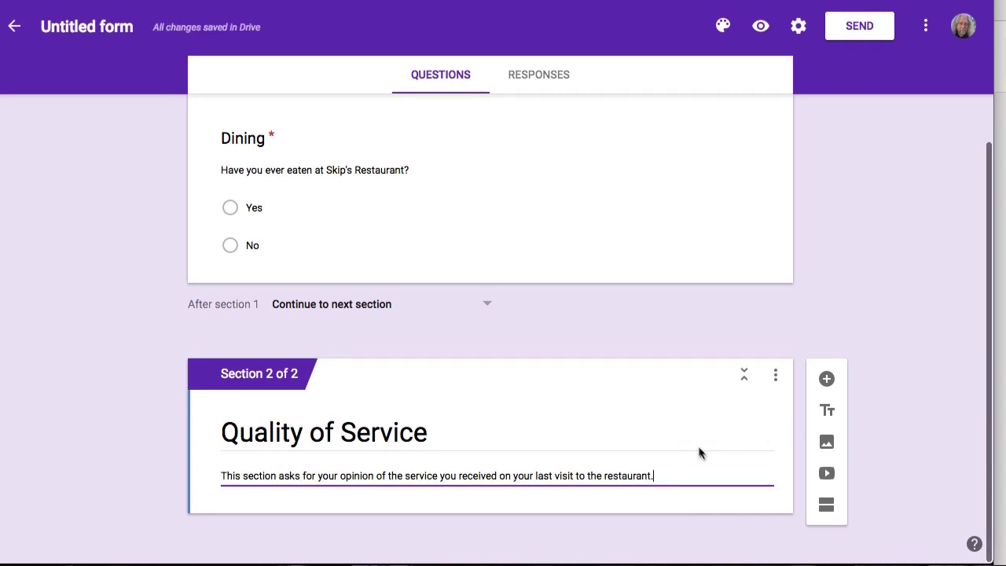
- Add a question titled Quality with a pasted description
left_click(827, 381)
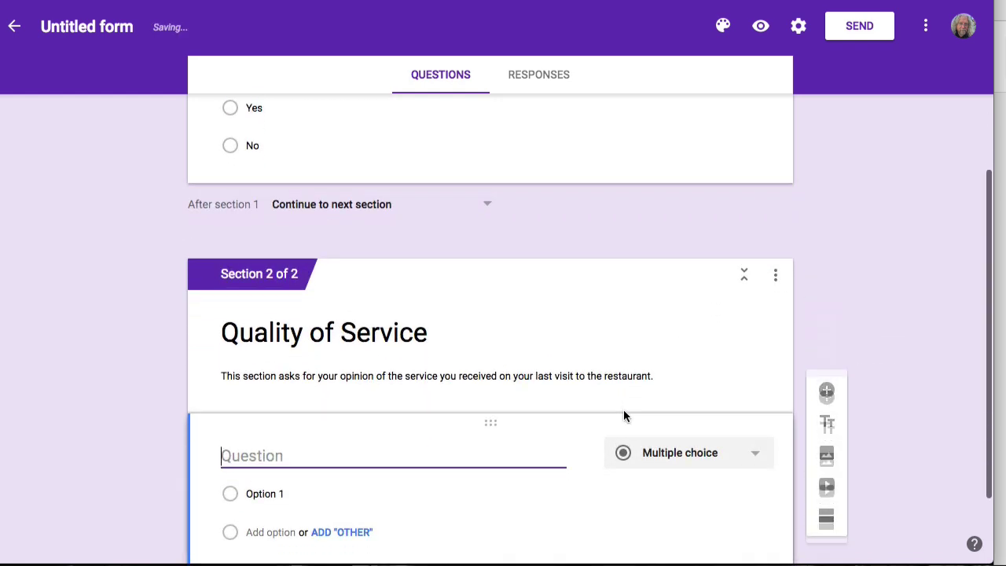
type("Quality")
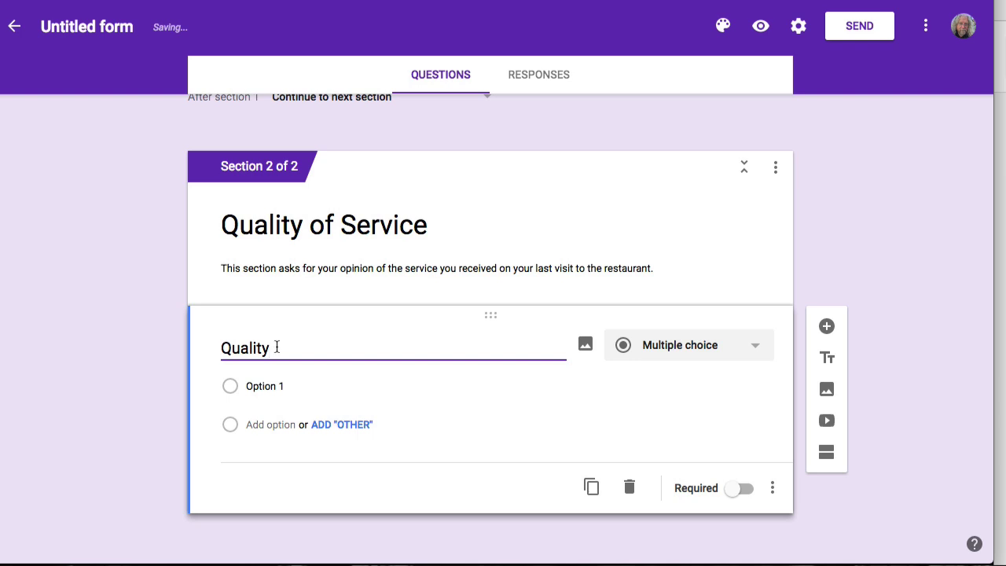
left_click(773, 488)
left_click(807, 448)
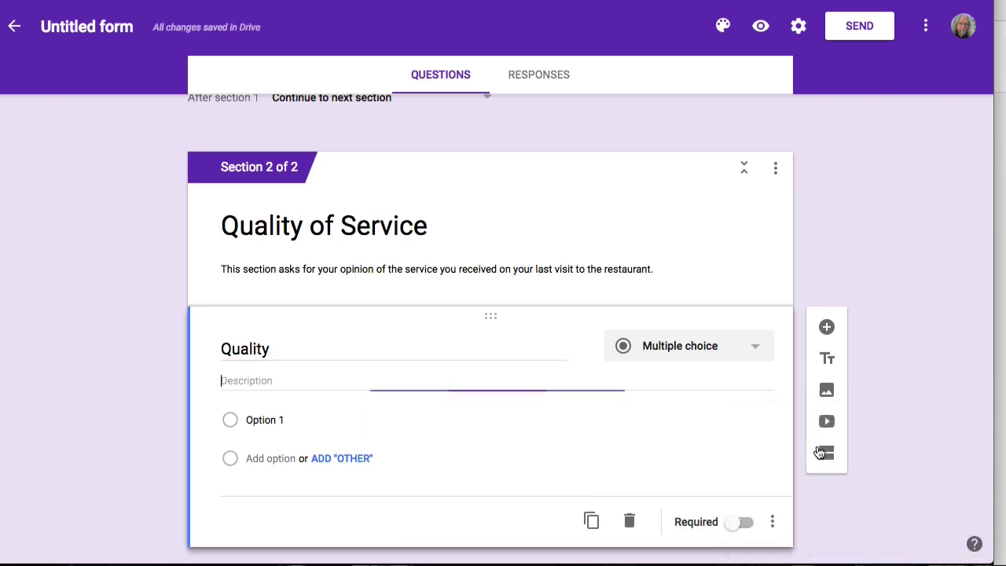
type("How would you rate the quality of service you received on your last visit?")
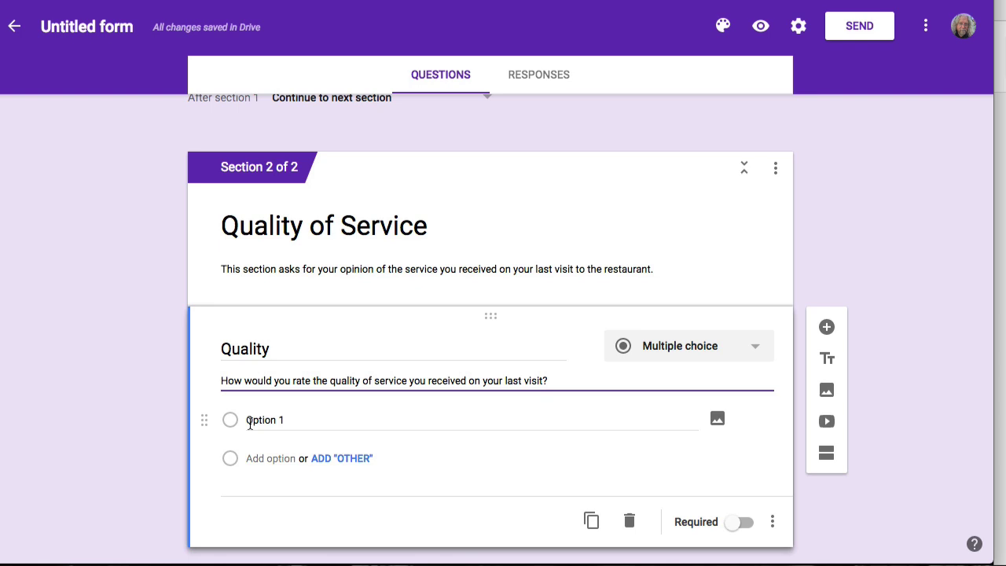
- Make Quality a required 1–5 linear scale labelled Poor to Excellent
left_click(758, 354)
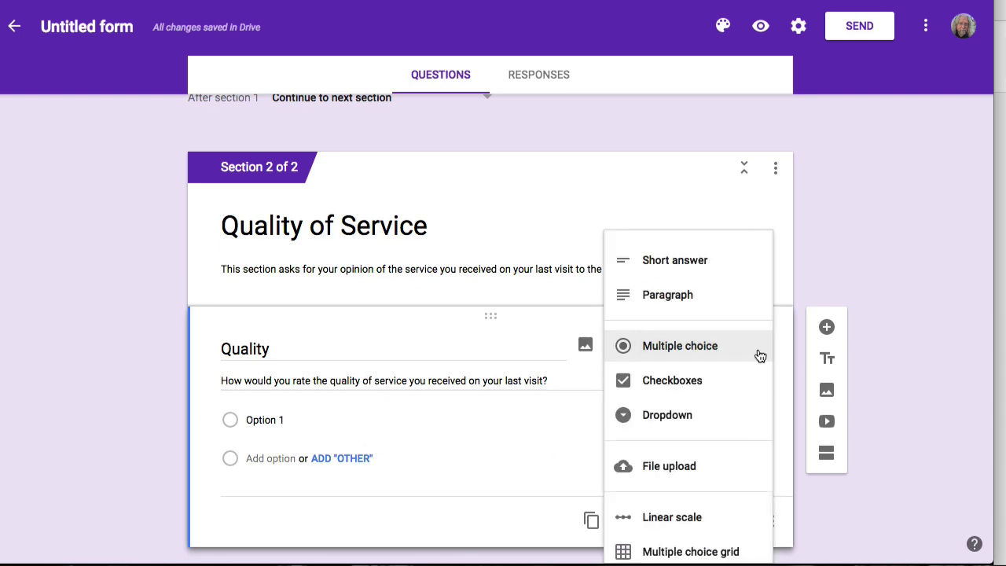
left_click(699, 519)
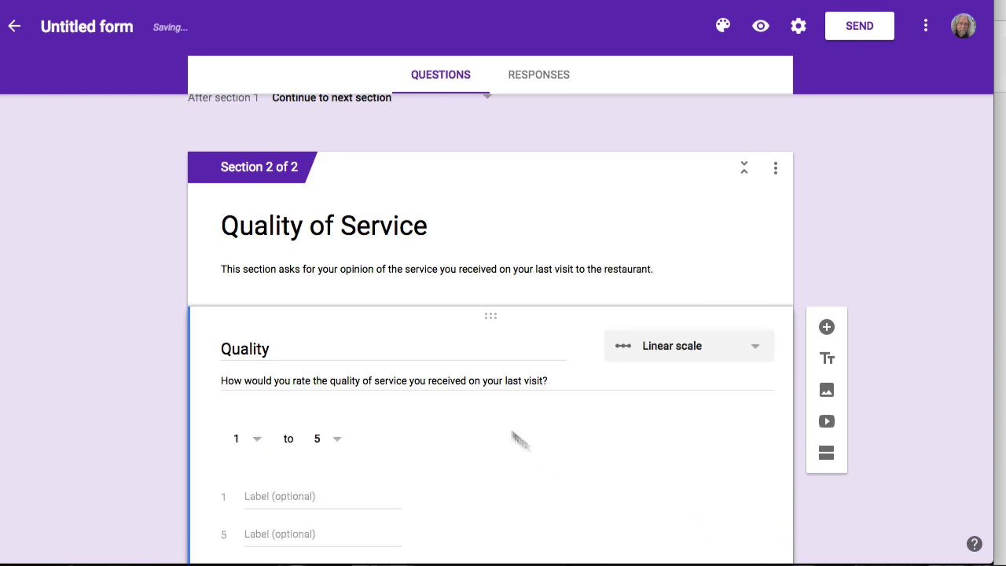
left_click(340, 444)
left_click(322, 440)
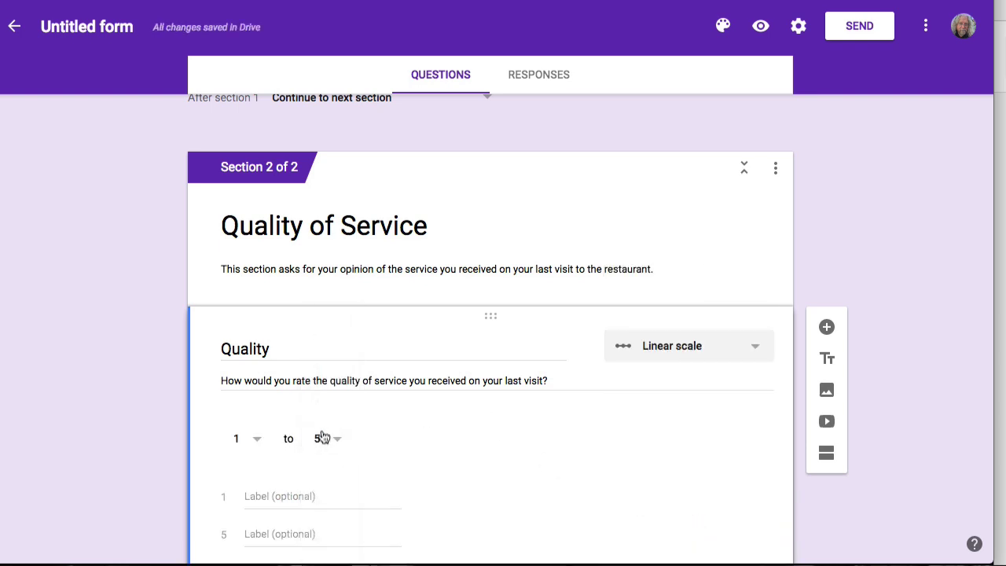
scroll(427, 455, "down", 1)
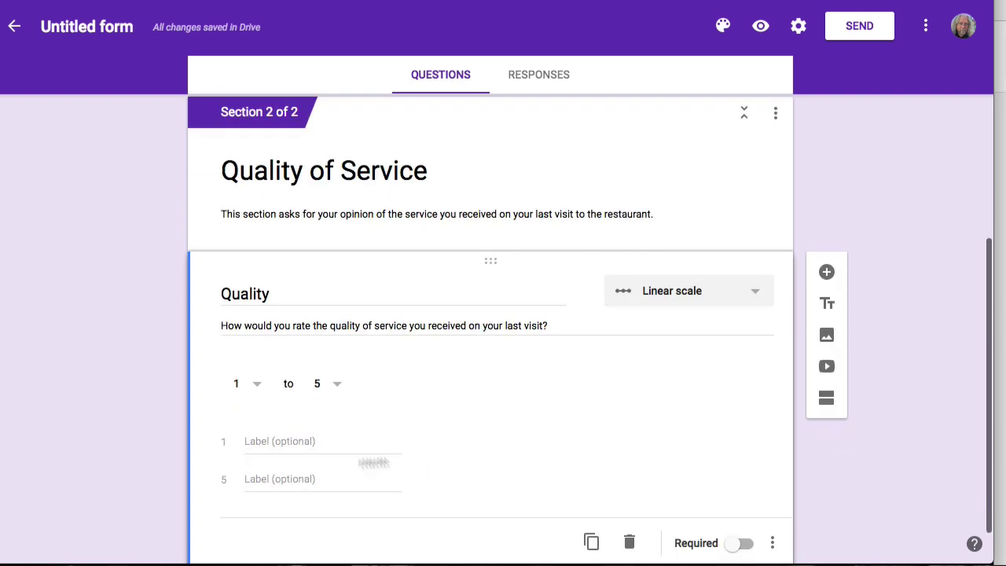
left_click(274, 443)
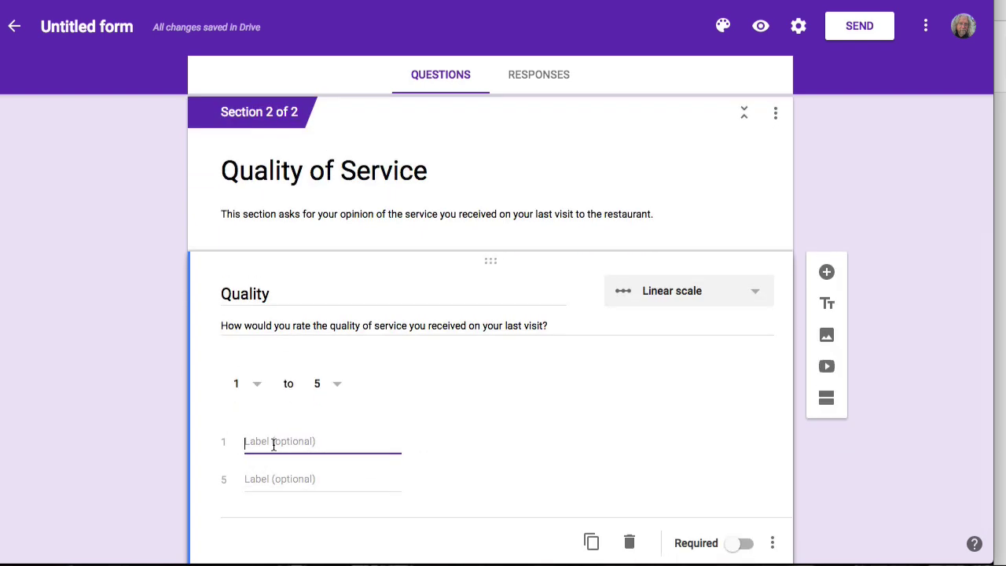
type("Poor")
left_click(265, 480)
type("Excellent")
left_click(748, 544)
scroll(685, 416, "down", 2)
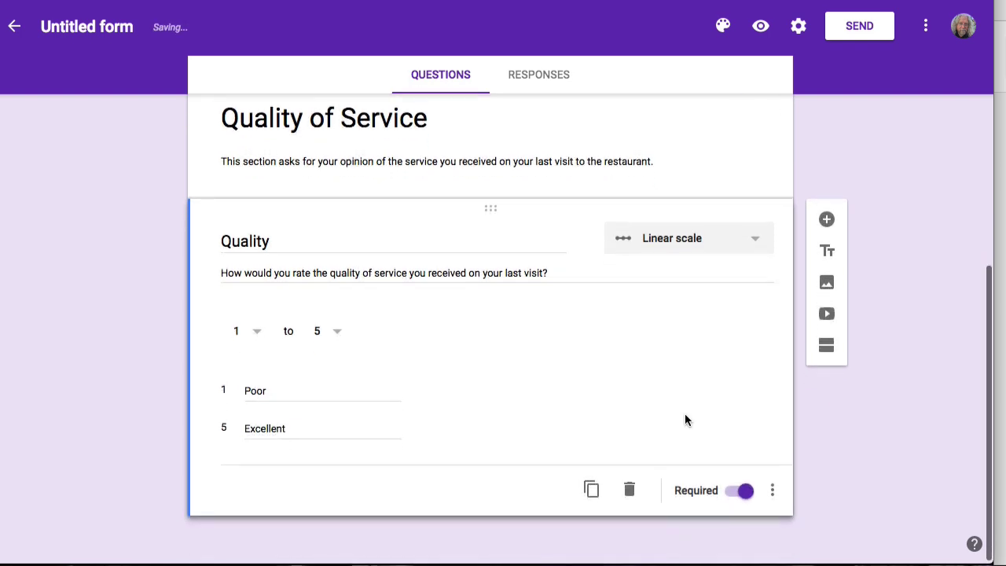
left_click(827, 221)
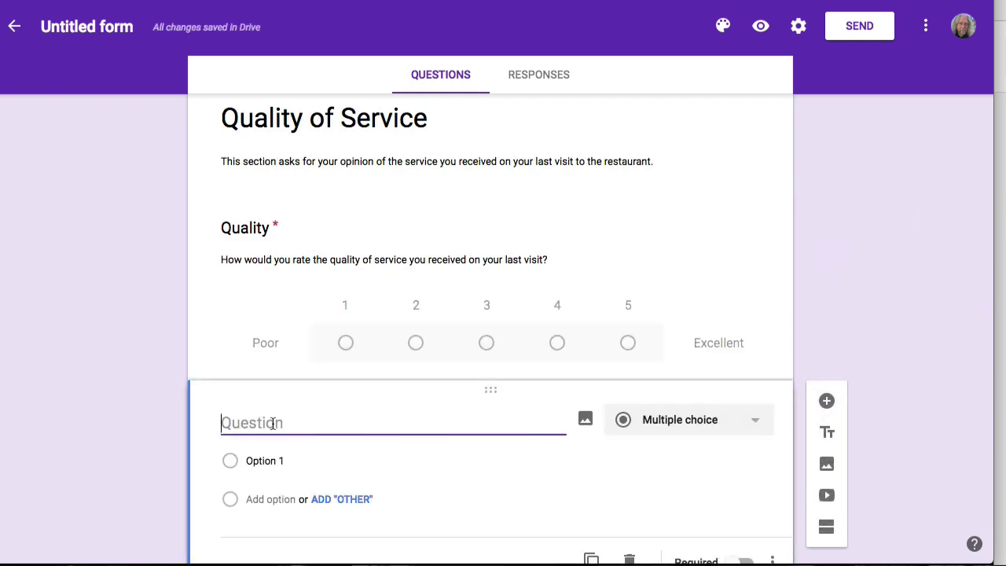
- Title the new question Speed and give it a description asking about promptness of service
type("Speed")
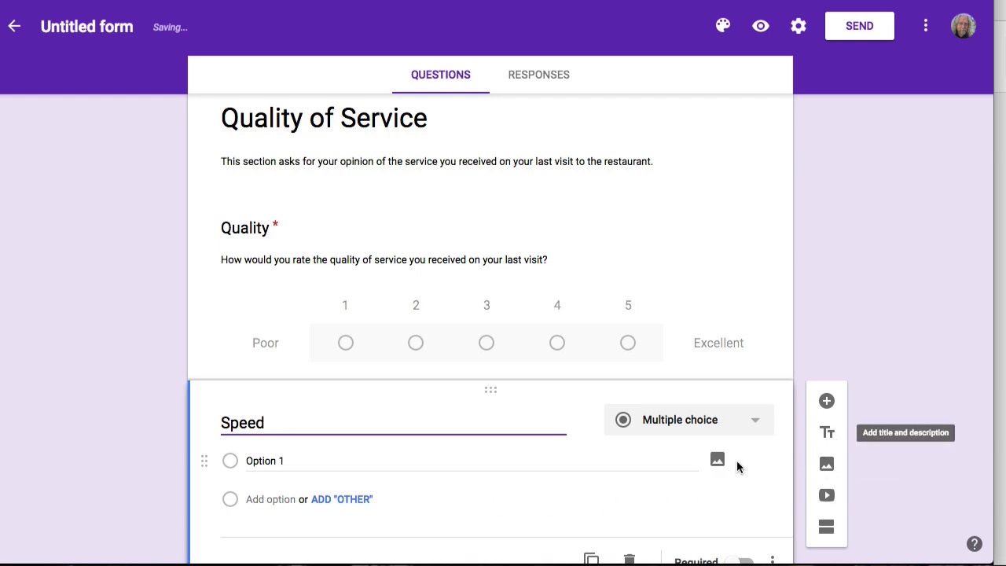
scroll(738, 468, "down", 1)
left_click(773, 504)
left_click(809, 450)
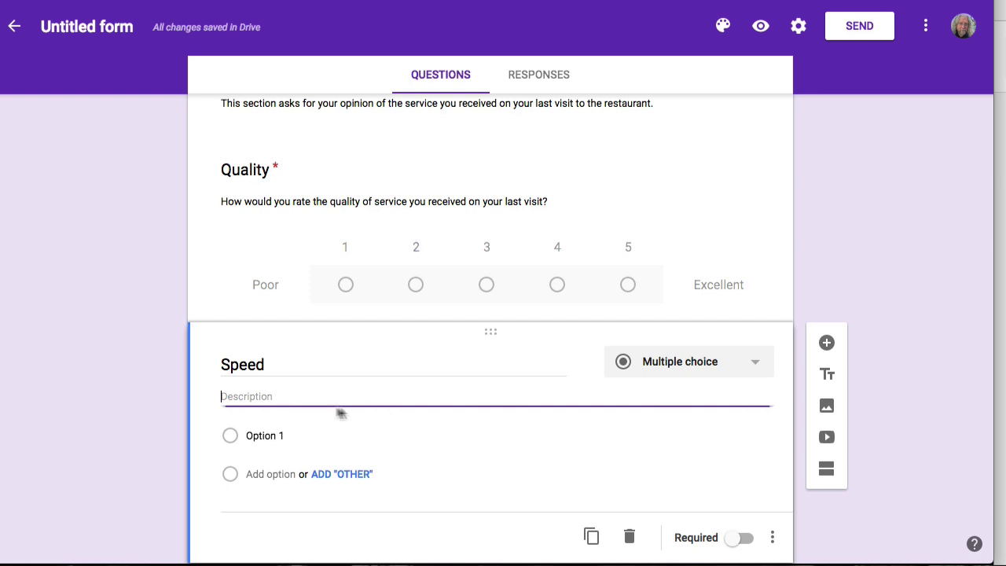
type("How would you rate the promptness of service you received on your last visit?")
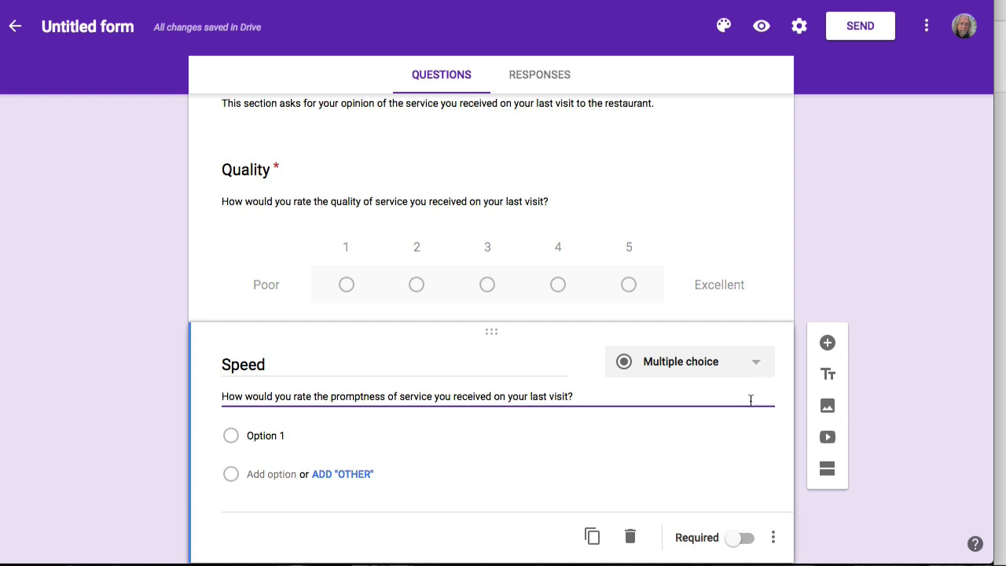
scroll(707, 362, "down", 1)
triple_click(627, 346)
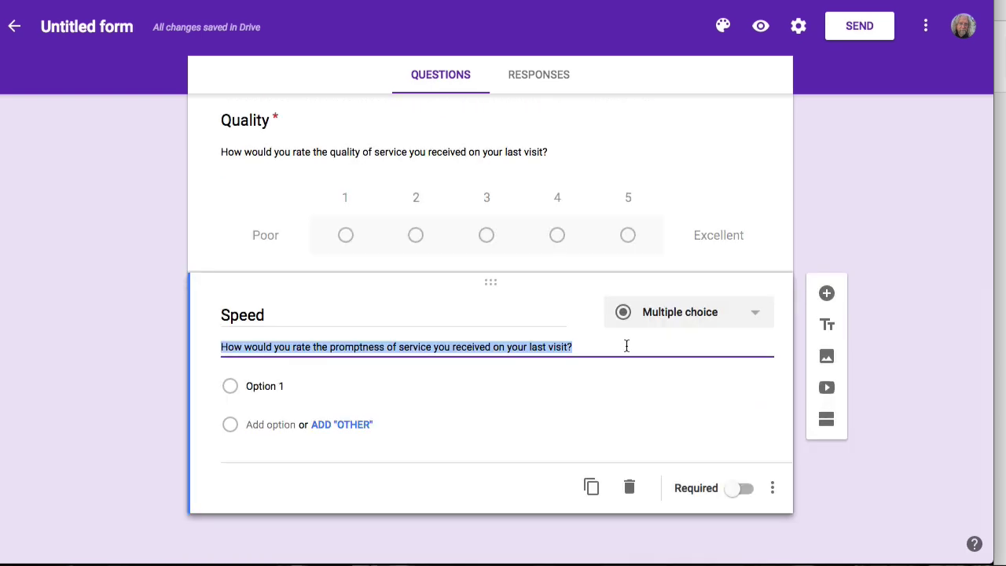
- Make Speed a required 1–5 linear scale from Very Slow to Very Prompt
left_click(755, 313)
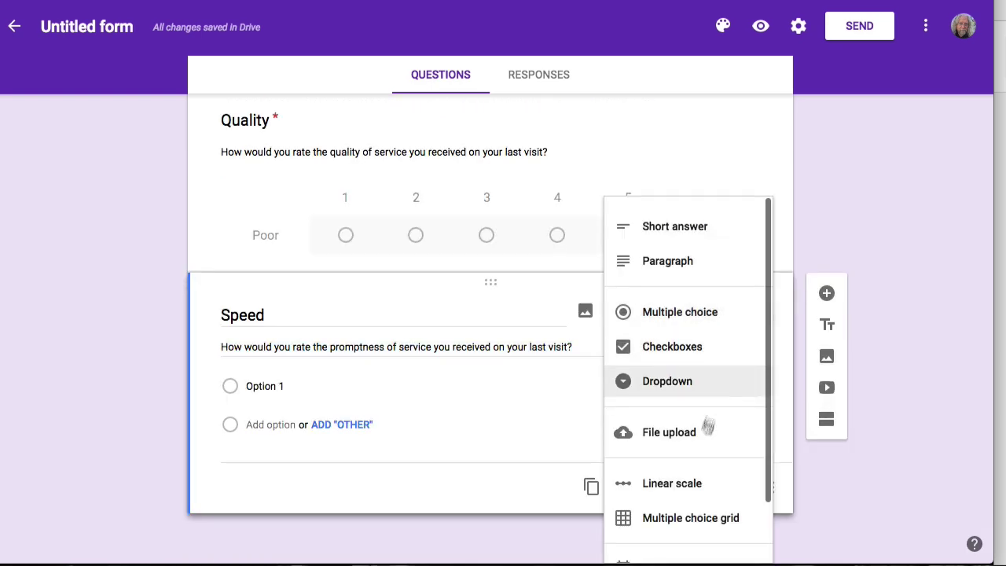
left_click(694, 484)
left_click(292, 462)
type("Very S")
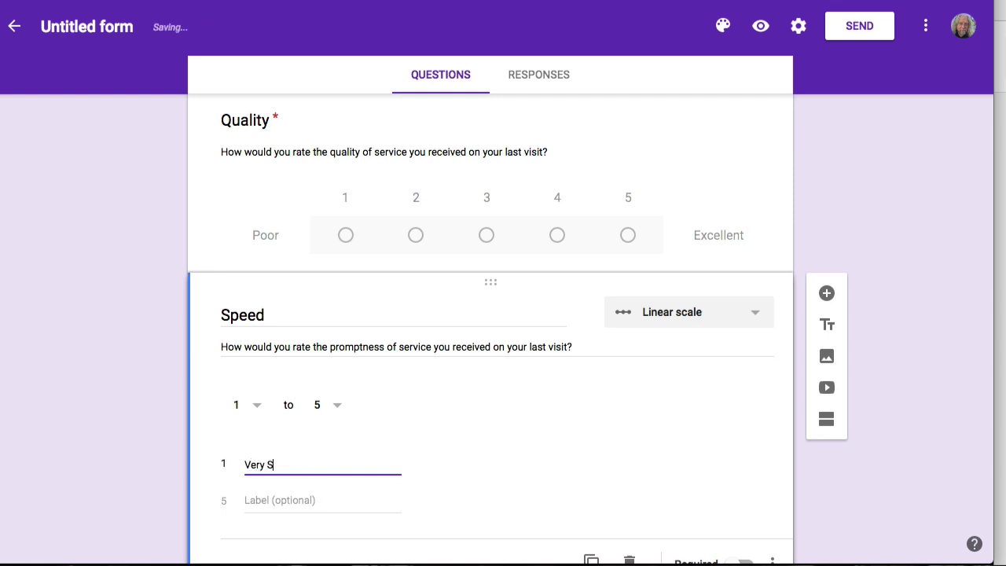
type("low")
left_click(272, 500)
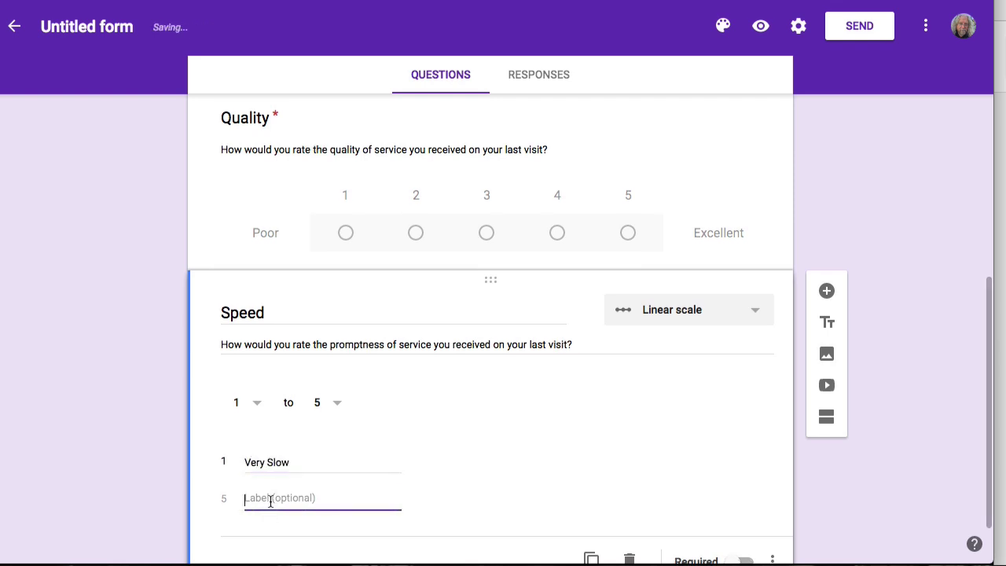
type("Very Prompt")
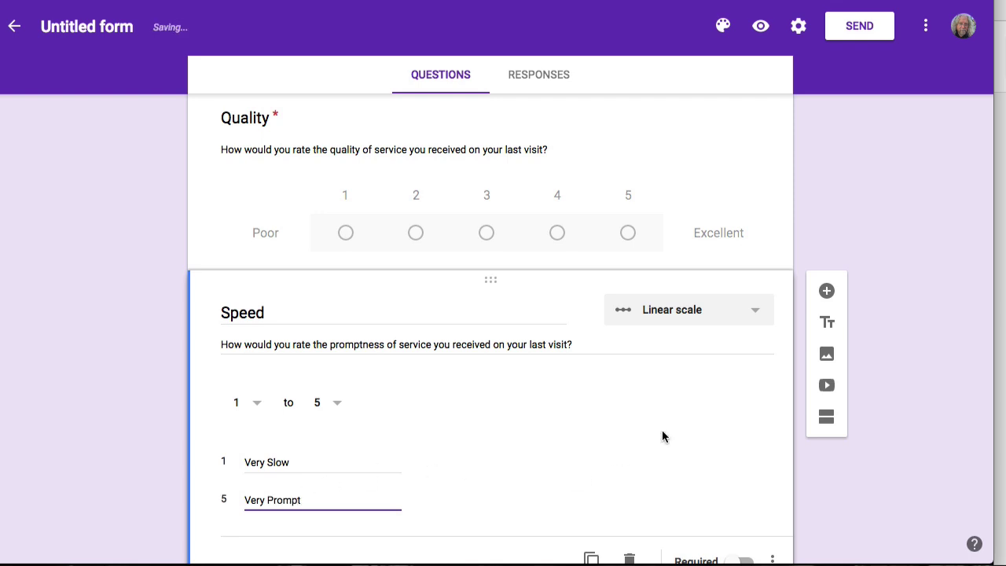
scroll(663, 437, "down", 2)
left_click(747, 493)
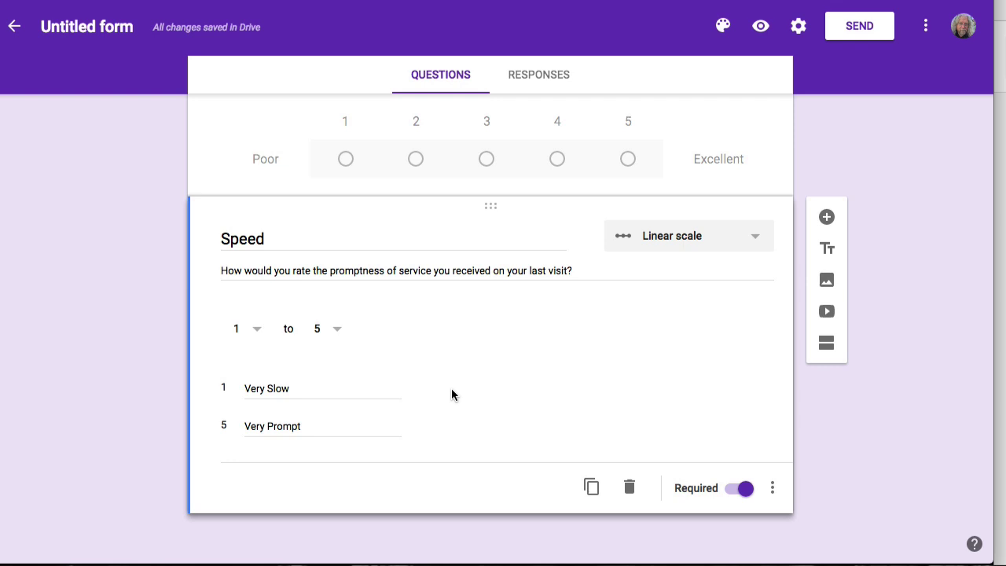
- Add a third section 'Quality of Food' with a description about the food ordered
left_click(827, 344)
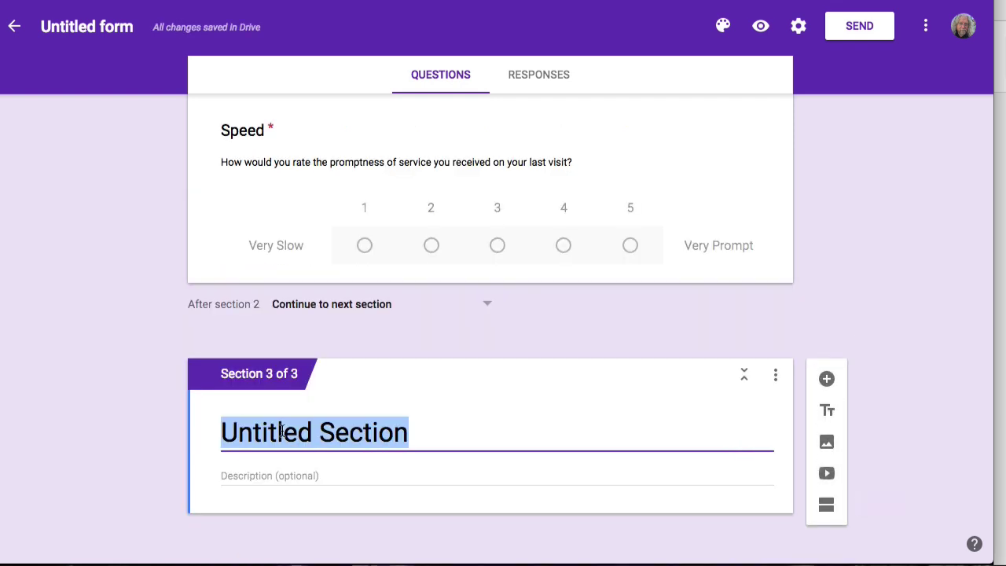
type("Quality of Food")
left_click(238, 479)
type("This sections asks for your opinion of the food you ordered at the restaurant.")
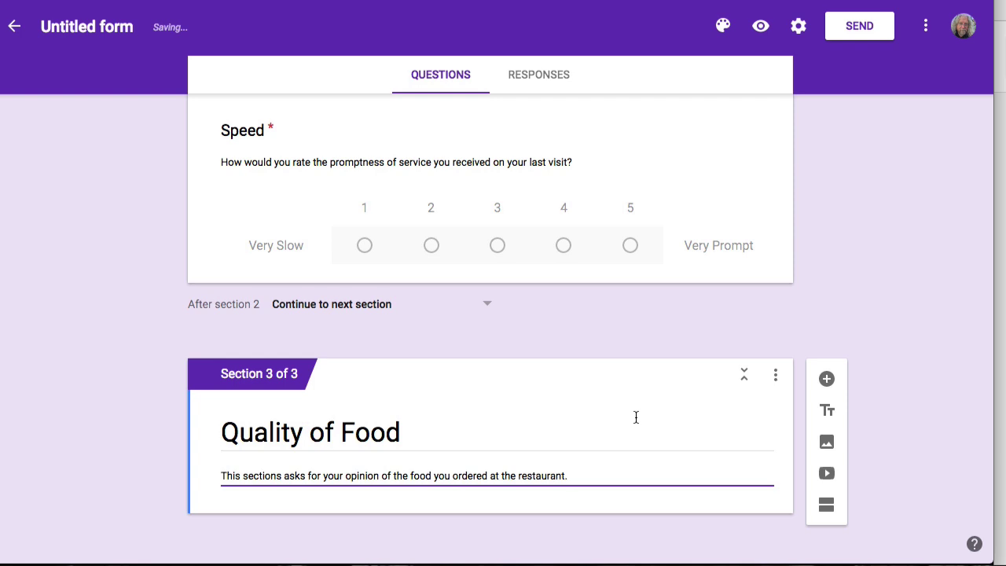
left_click(826, 381)
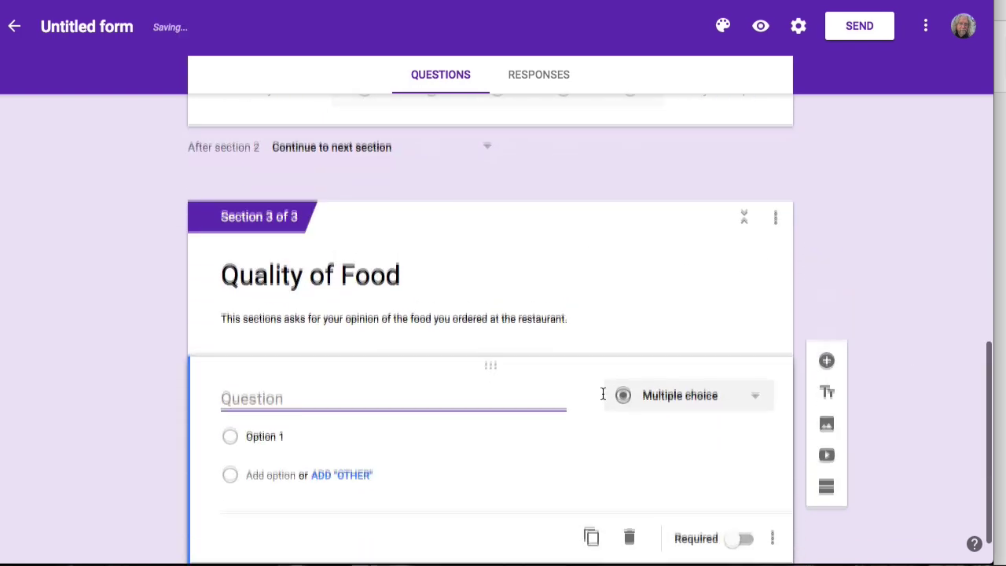
- Add a Guests question with a description asking how many guests were in the party
type("Quests")
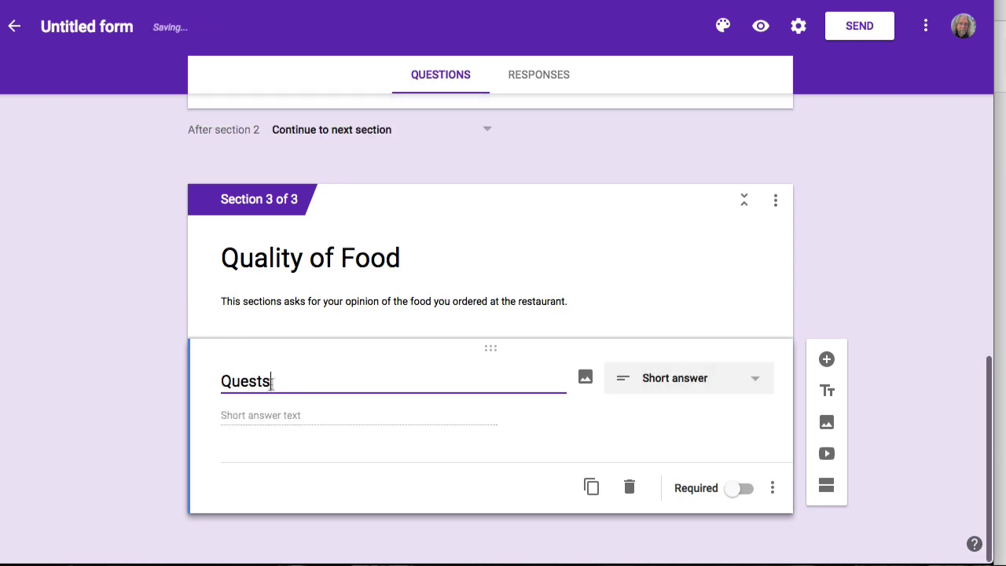
left_click_drag(223, 385, 213, 383)
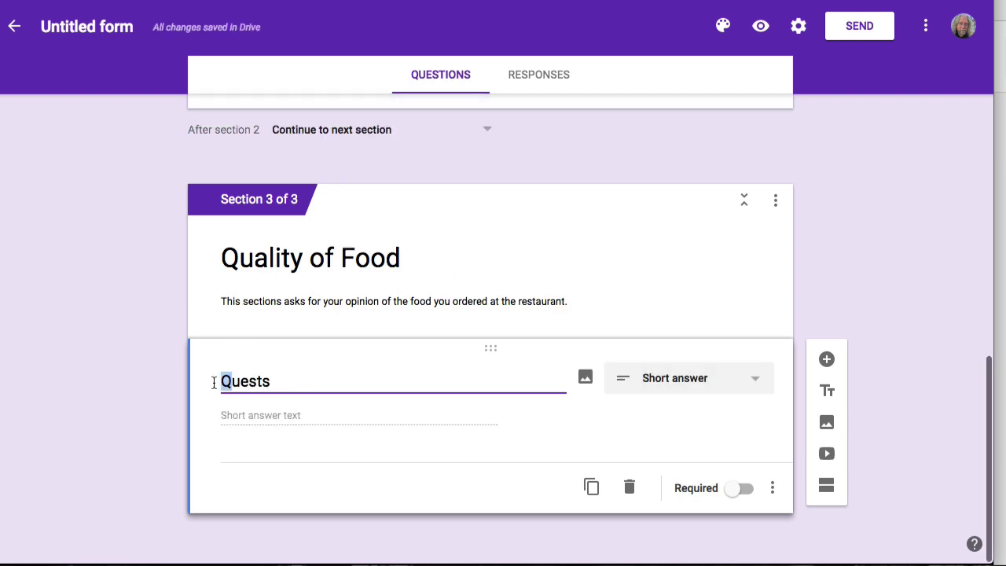
type("G")
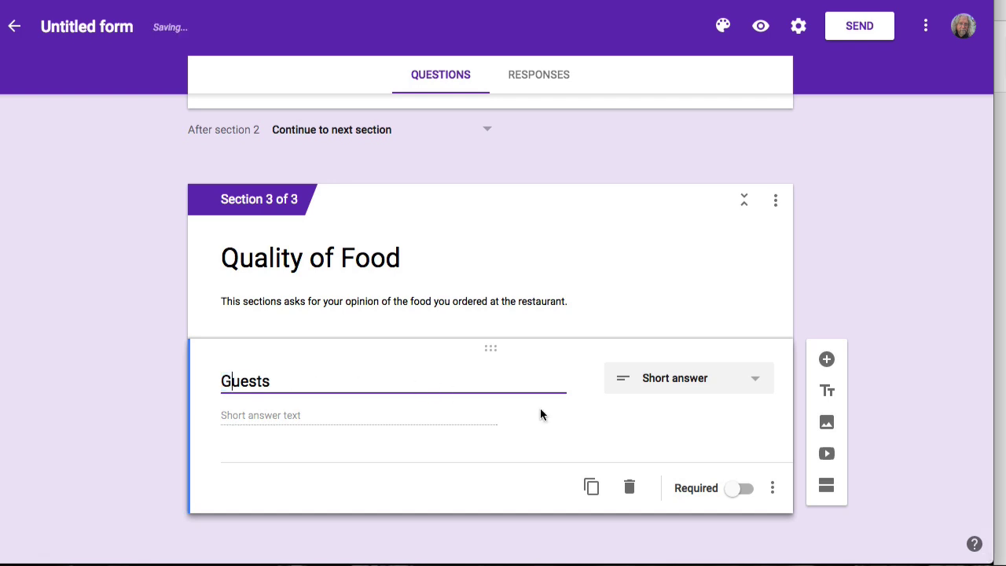
left_click(773, 489)
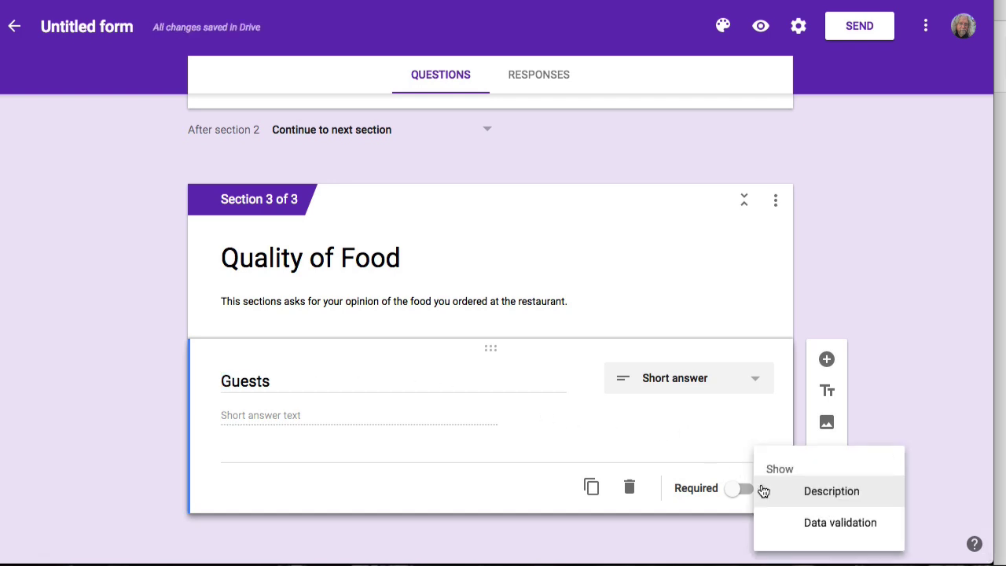
left_click(765, 497)
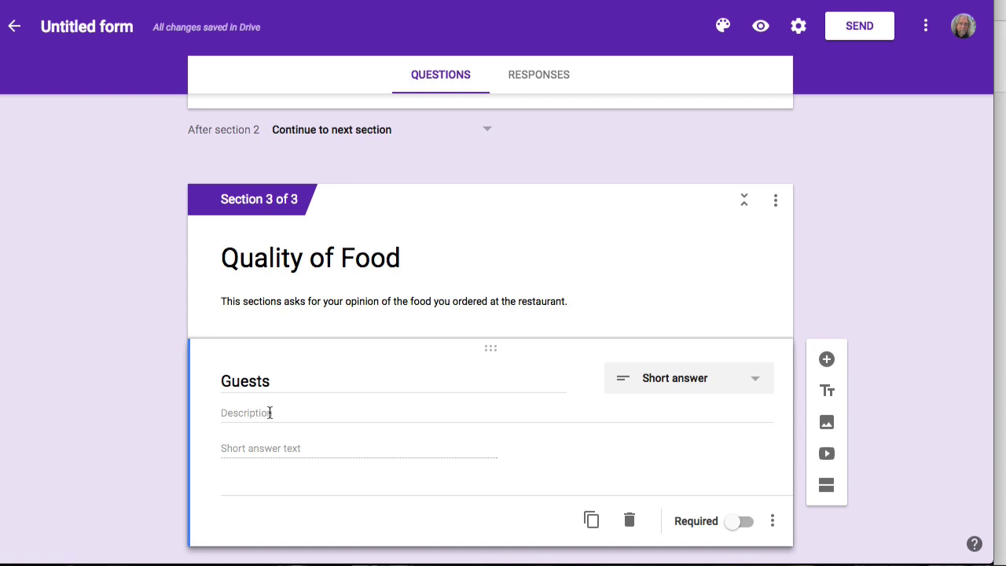
type("How many guests were in your party during your last visit?")
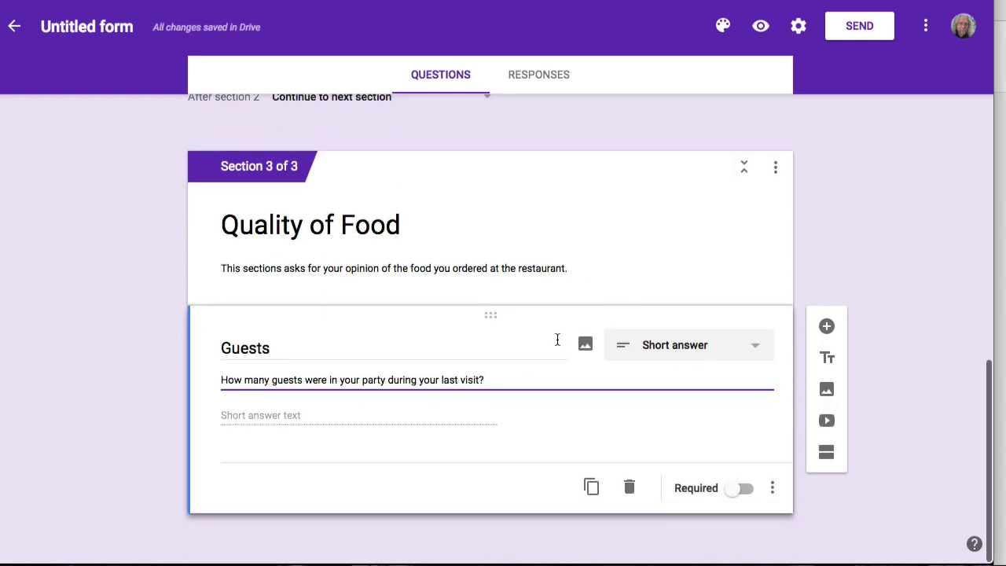
left_click(756, 350)
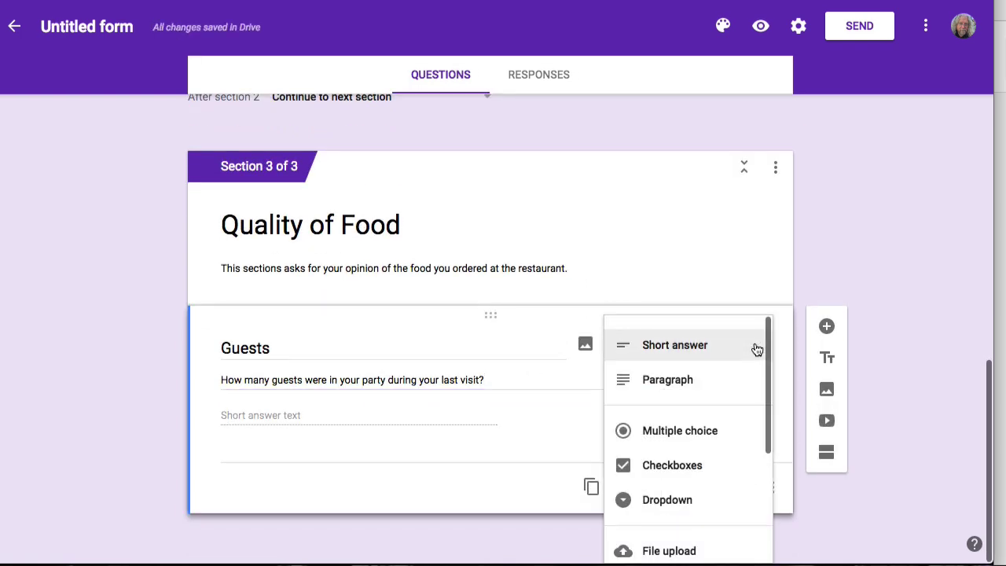
- Make Guests multiple choice with answers One, Two and Three
left_click(685, 430)
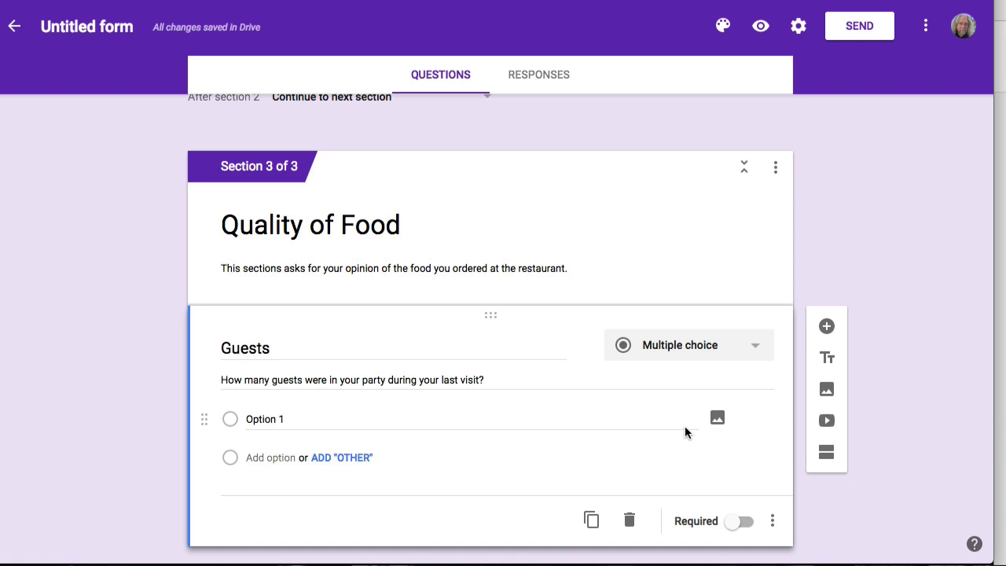
left_click(262, 420)
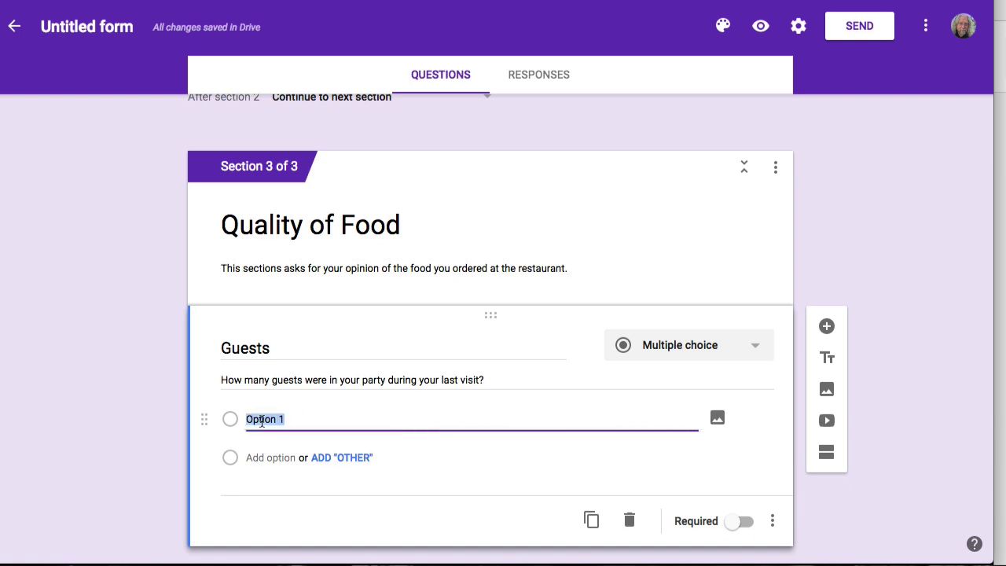
type("One")
left_click(281, 458)
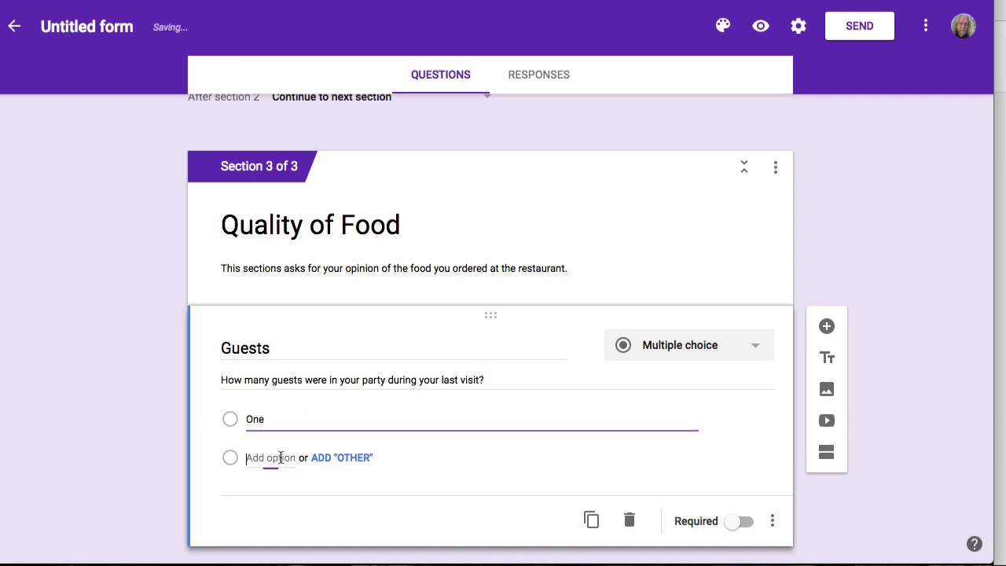
type("Two")
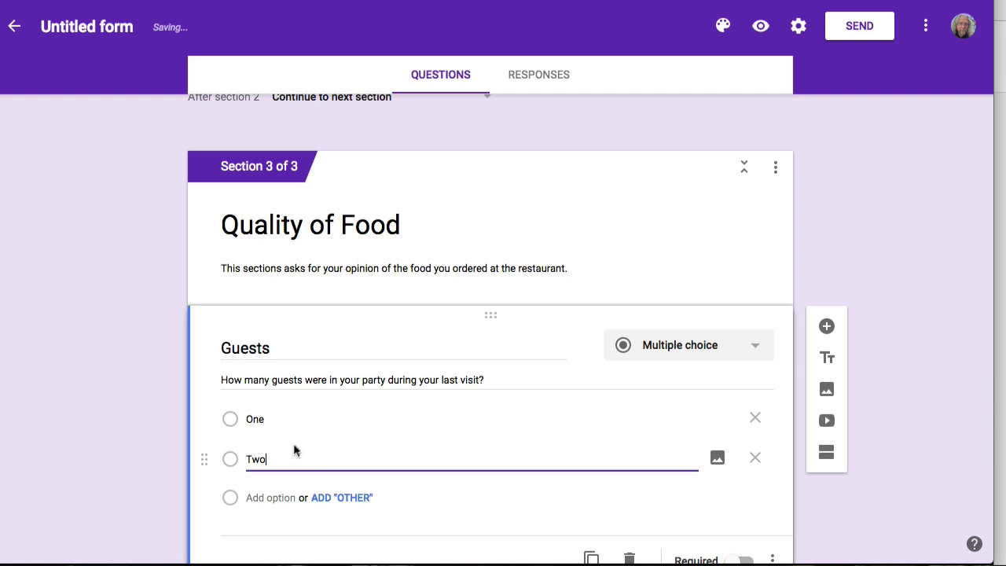
scroll(292, 449, "down", 2)
left_click(277, 425)
type("Three")
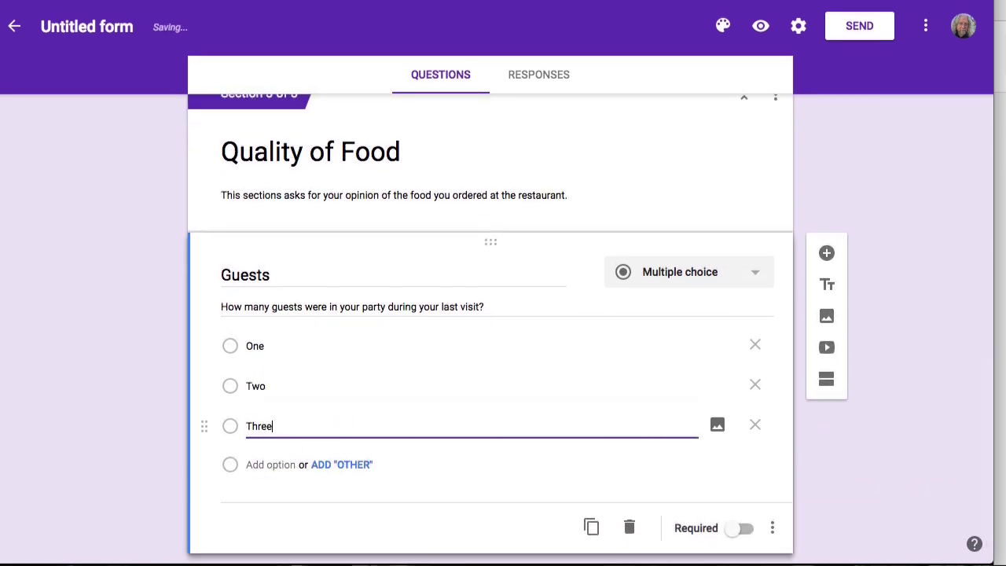
scroll(269, 438, "down", 1)
- Add answers Four and 'Five or more' to Guests and make it required
left_click(265, 462)
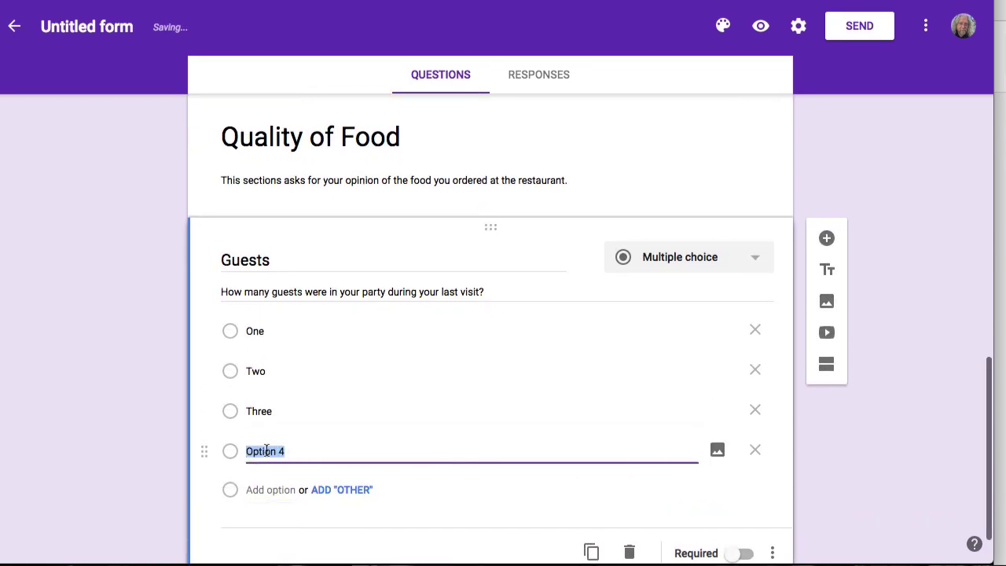
type("Roiur")
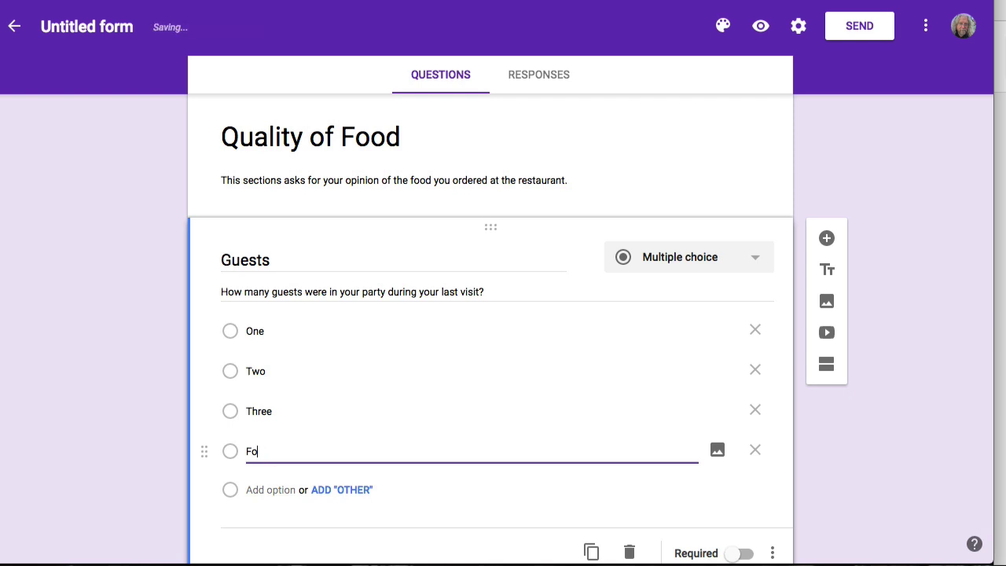
left_click(259, 487)
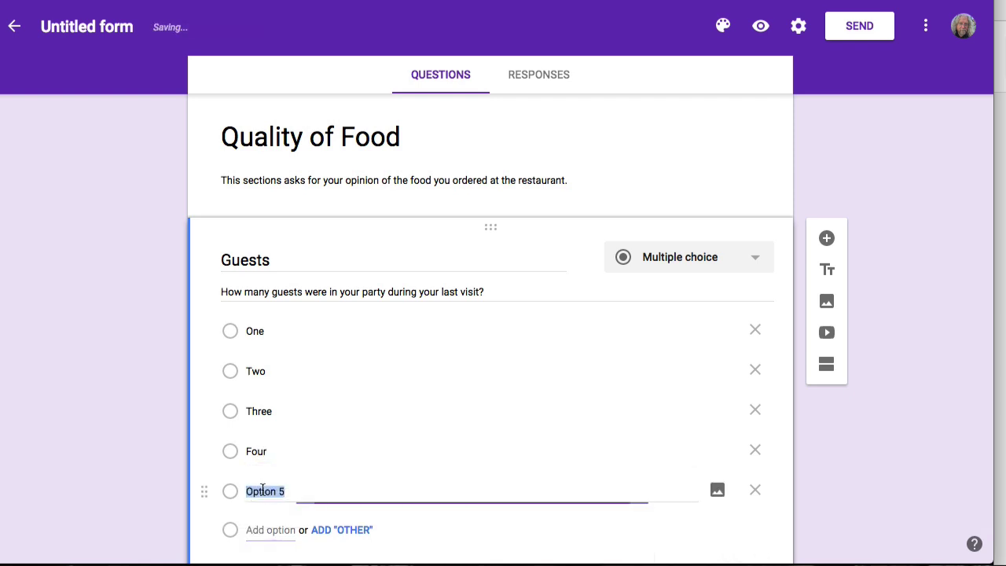
type("Five or more")
scroll(702, 383, "down", 1)
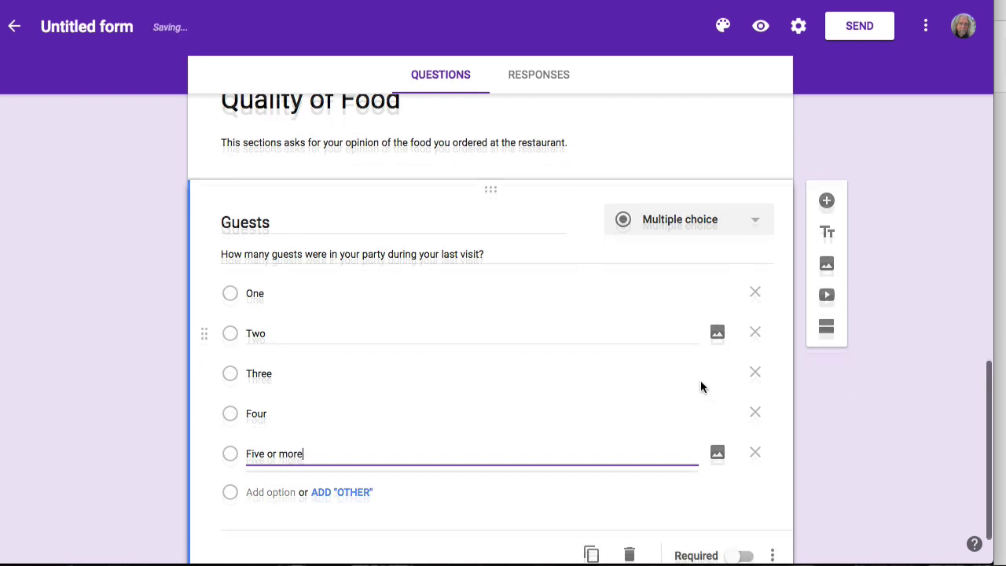
left_click(742, 497)
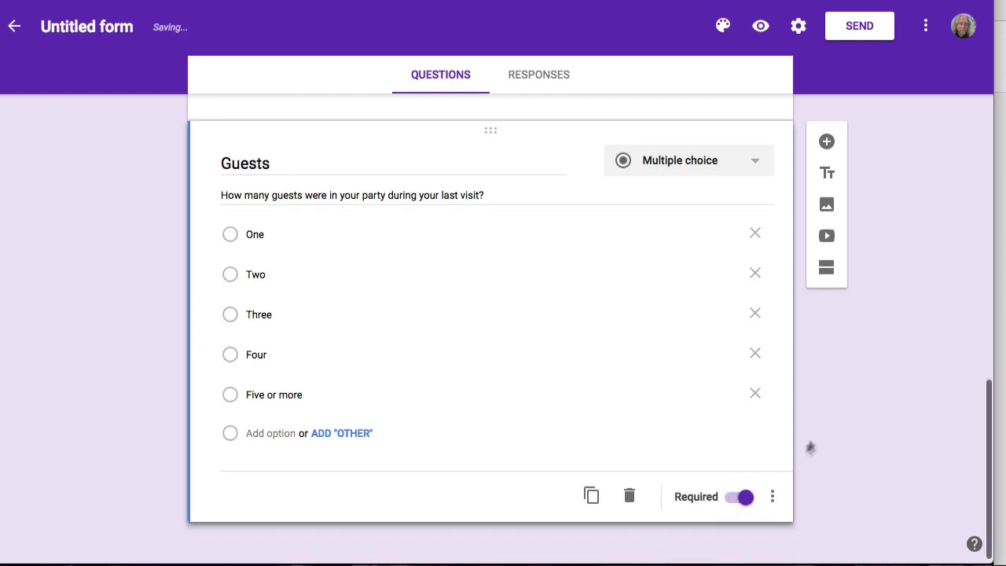
scroll(876, 366, "up", 1)
scroll(876, 368, "up", 5)
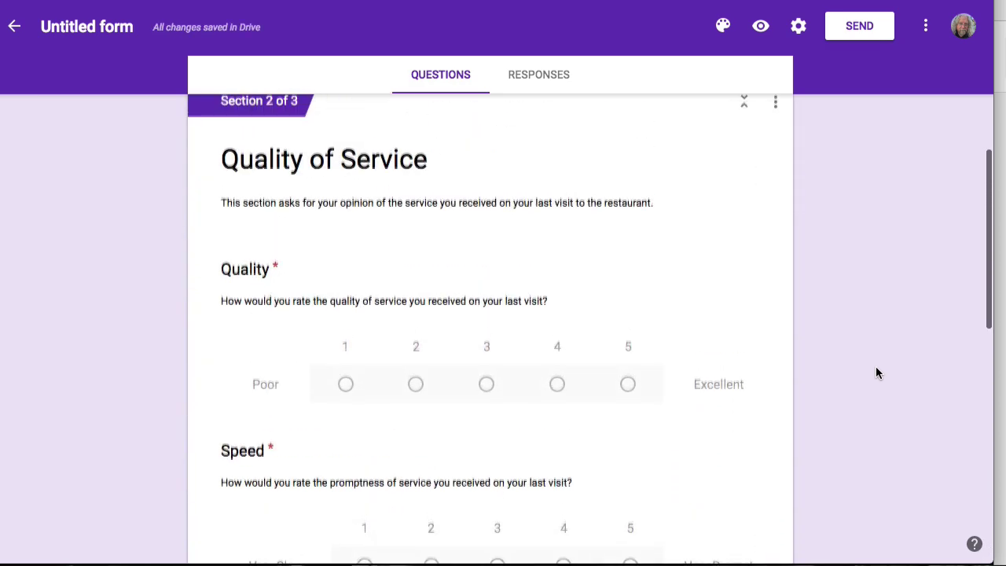
scroll(876, 368, "up", 6)
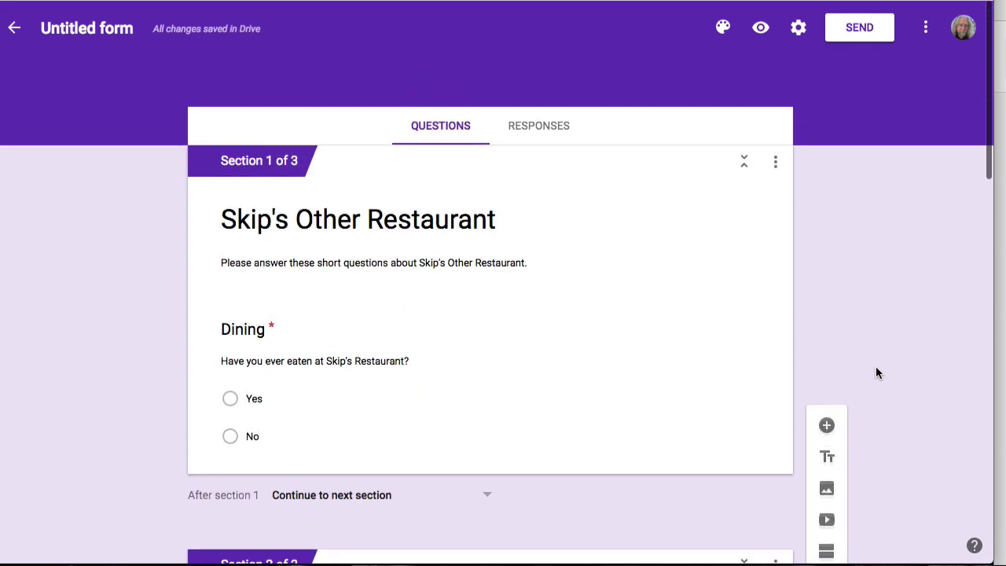
scroll(514, 328, "down", 1)
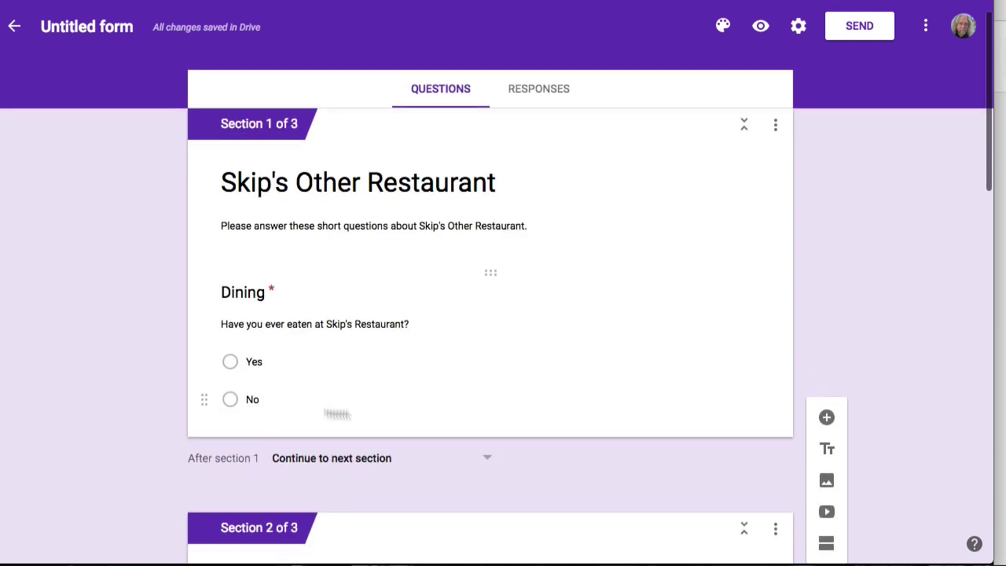
scroll(551, 378, "down", 4)
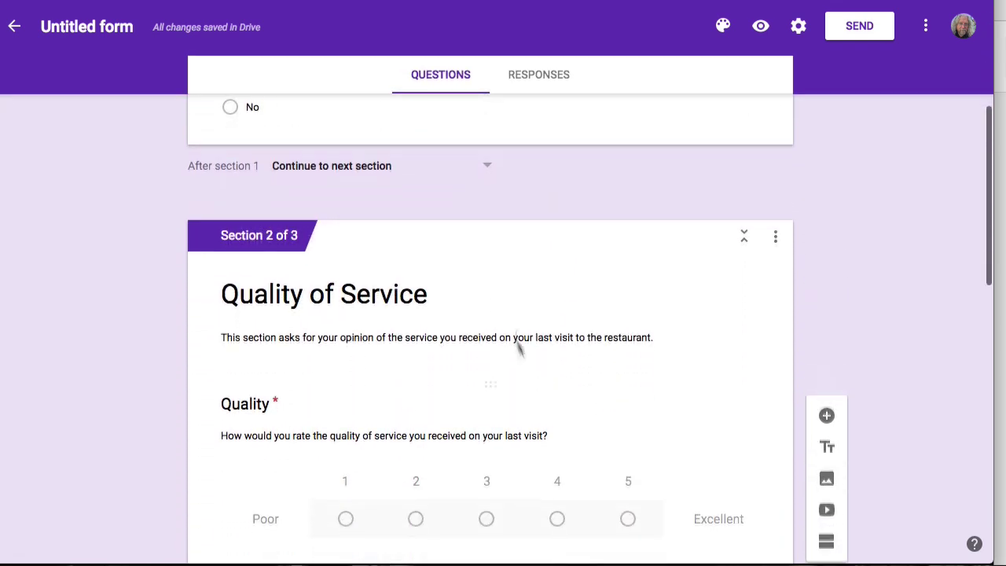
scroll(499, 317, "up", 2)
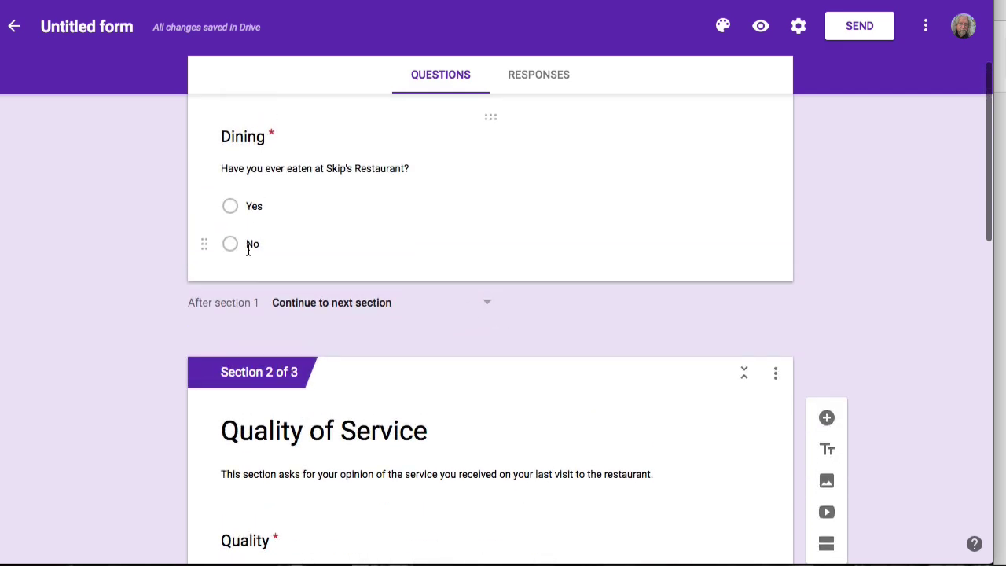
scroll(503, 350, "up", 1)
scroll(575, 320, "up", 2)
scroll(575, 384, "down", 4)
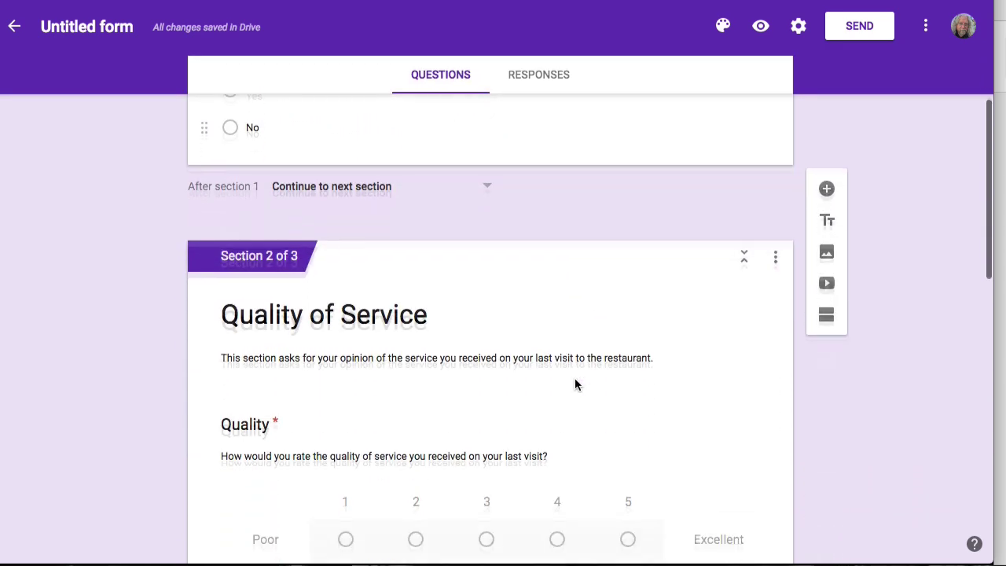
scroll(574, 383, "down", 4)
scroll(574, 384, "up", 7)
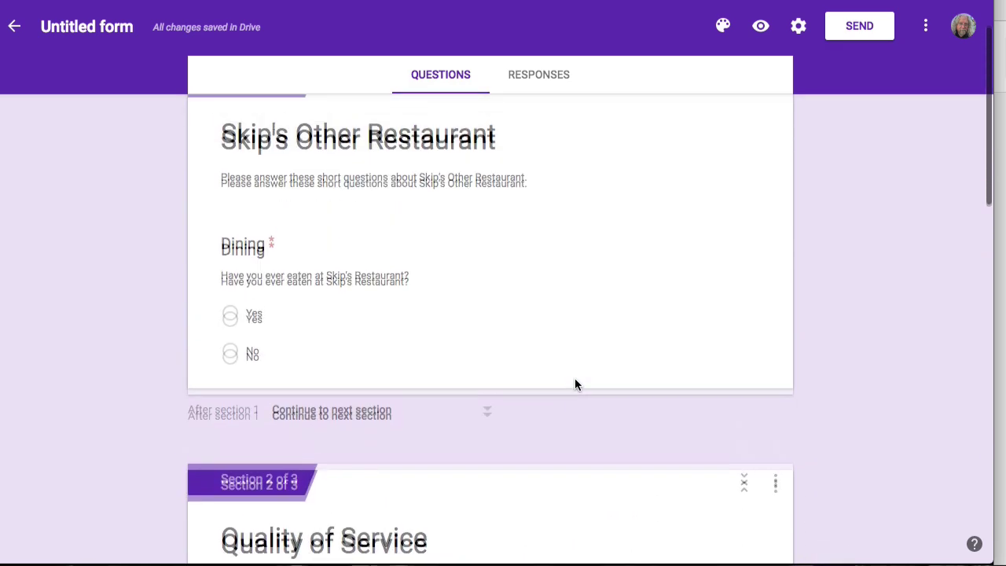
scroll(575, 384, "up", 2)
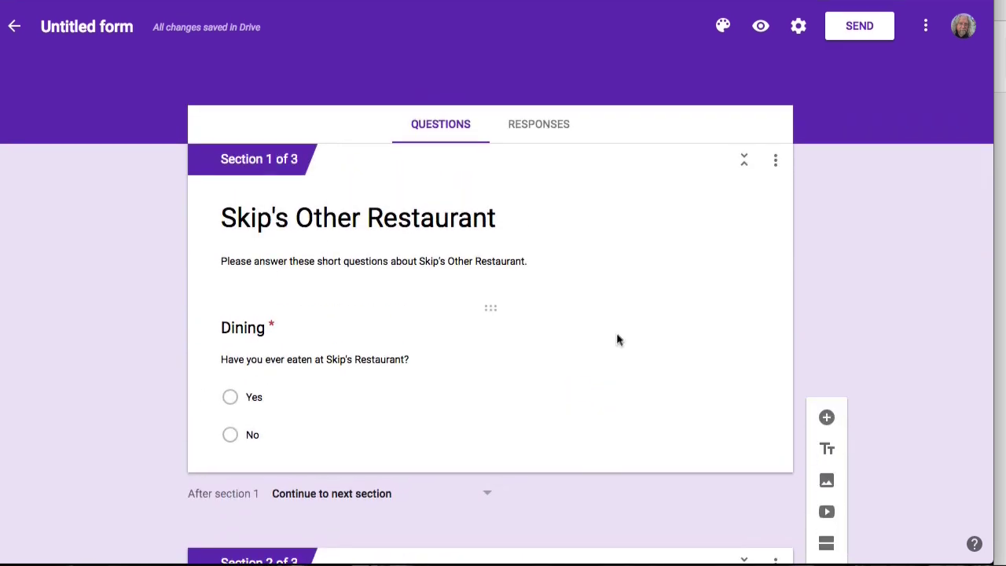
- Turn on 'Go to section based on answer' for Dining and send No answers to Submit form
left_click(309, 431)
left_click(774, 489)
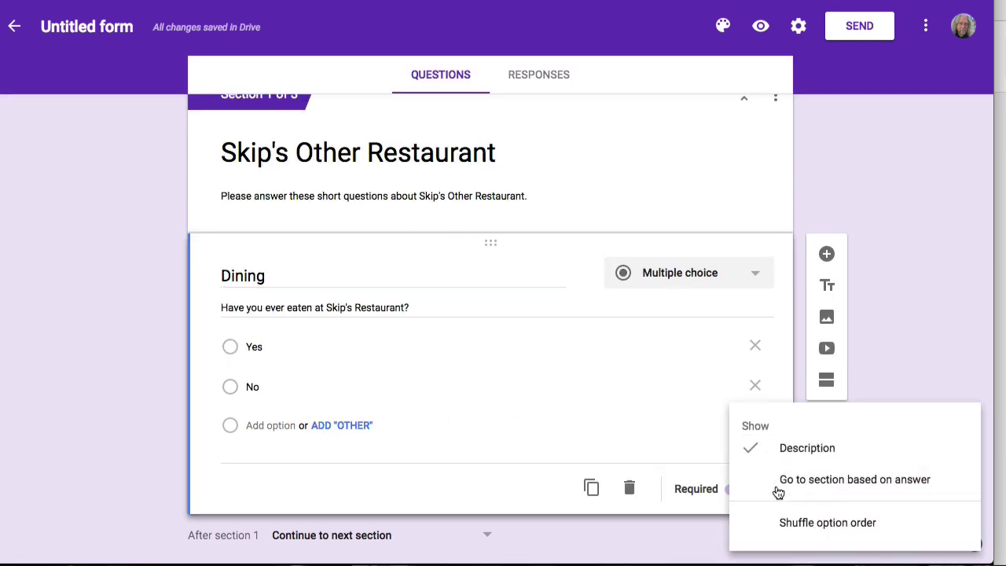
left_click(871, 489)
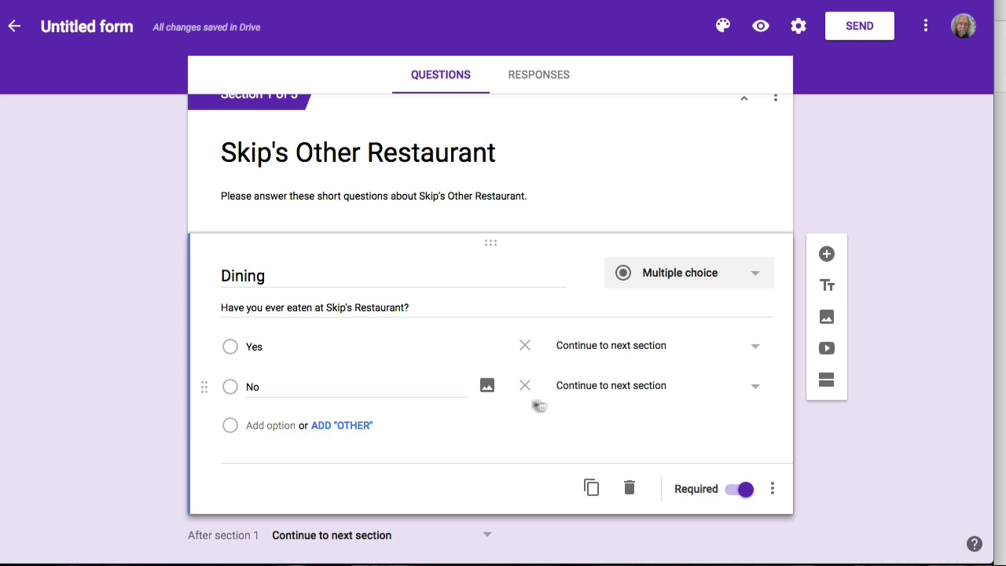
left_click(755, 390)
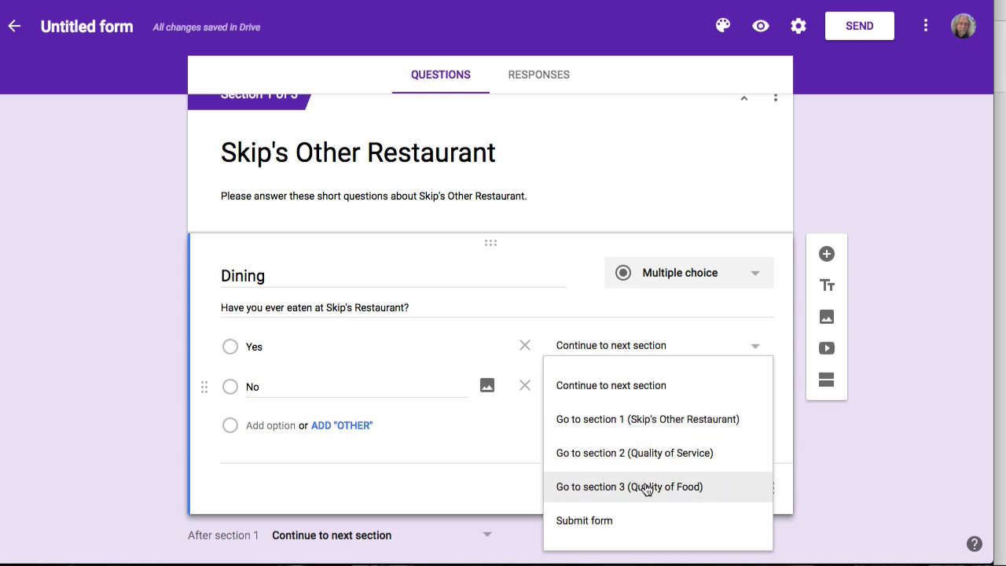
left_click(603, 522)
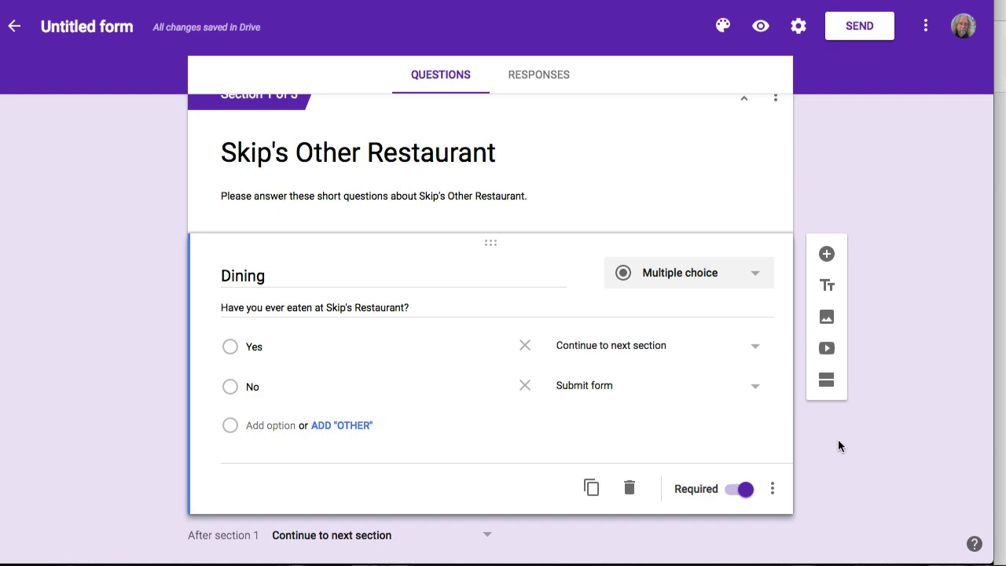
scroll(838, 444, "down", 3)
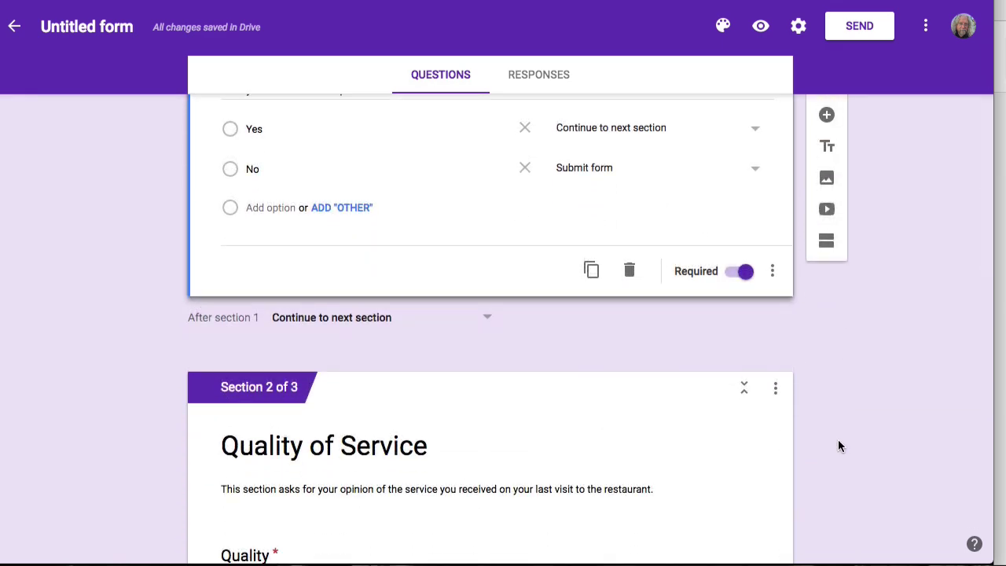
- Keep Section 2's after-section option set to 'Continue to next section'
scroll(838, 446, "down", 4)
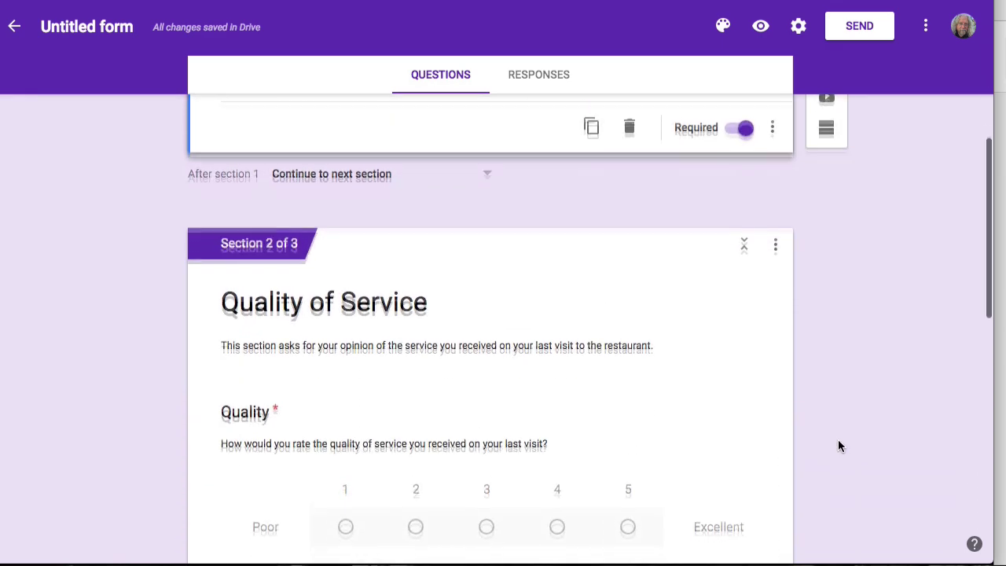
scroll(838, 445, "down", 1)
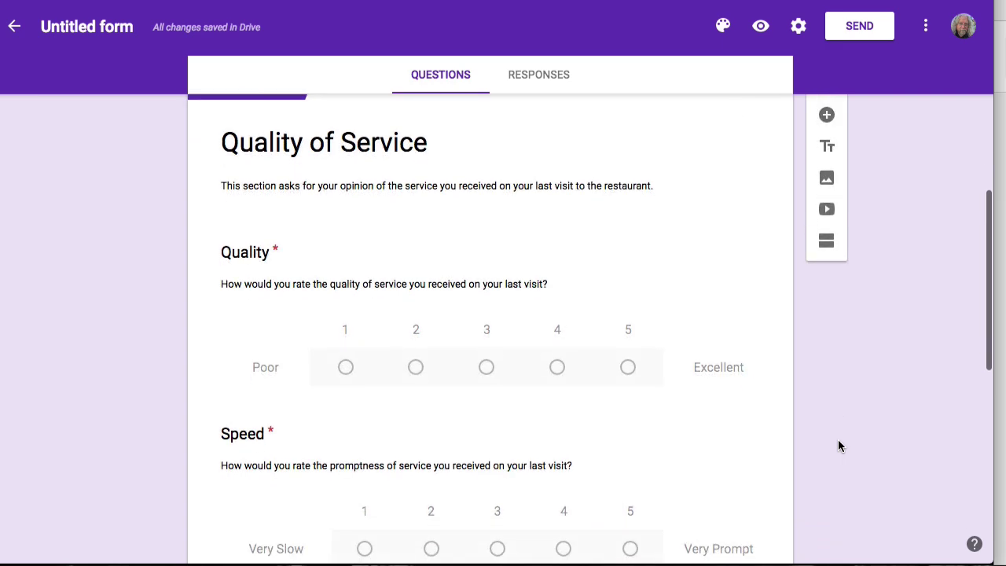
scroll(838, 446, "down", 1)
scroll(839, 446, "down", 2)
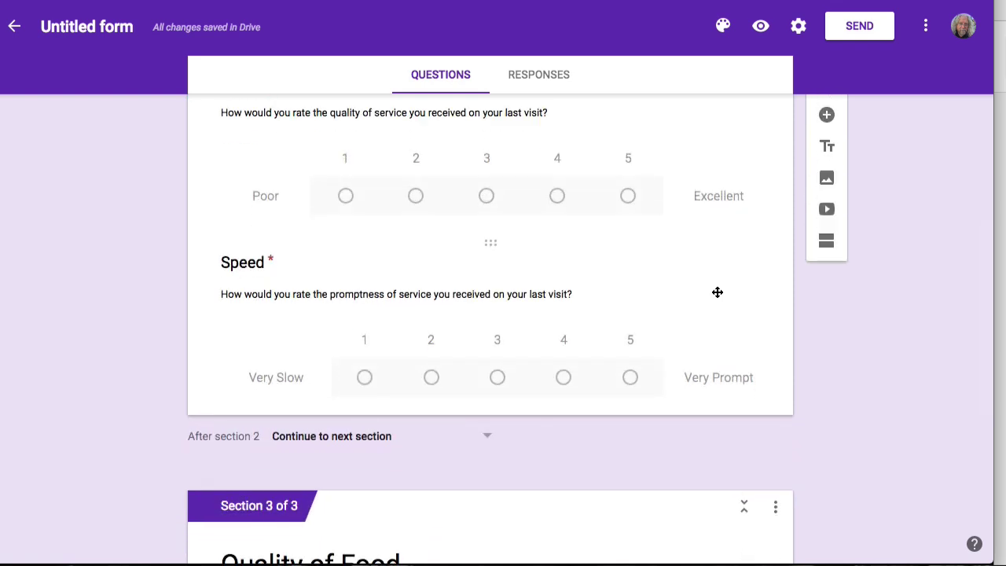
left_click(487, 439)
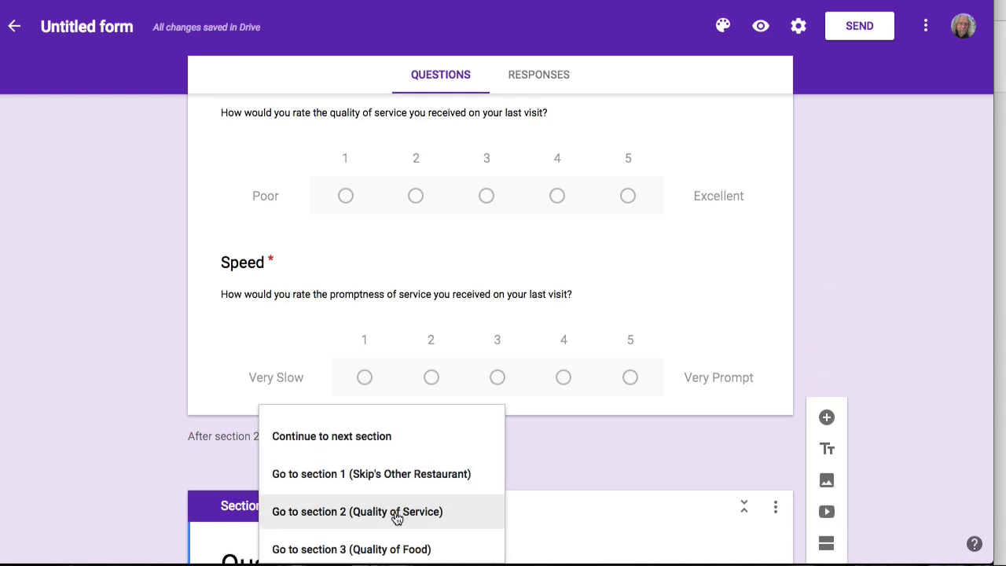
scroll(399, 519, "down", 1)
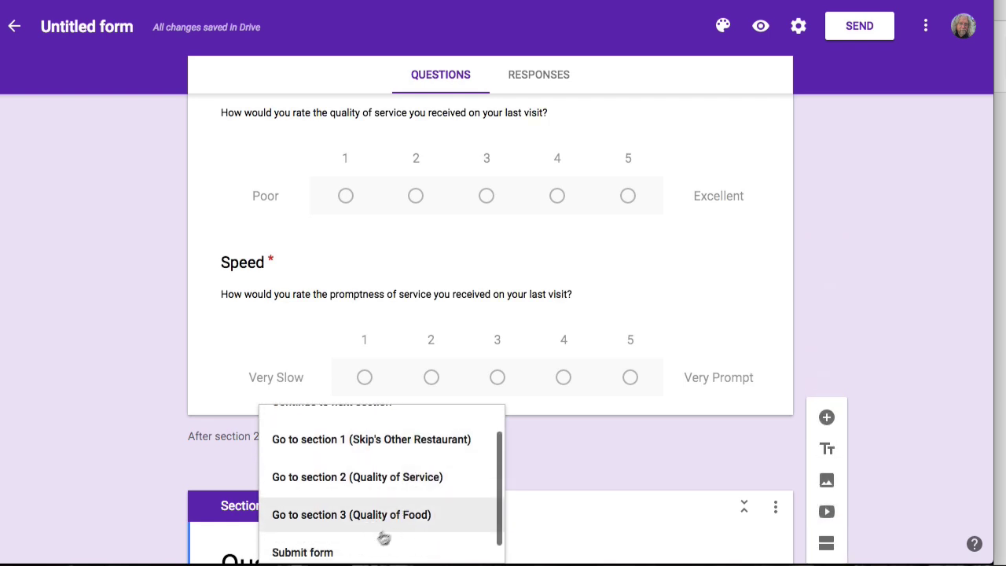
left_click(600, 445)
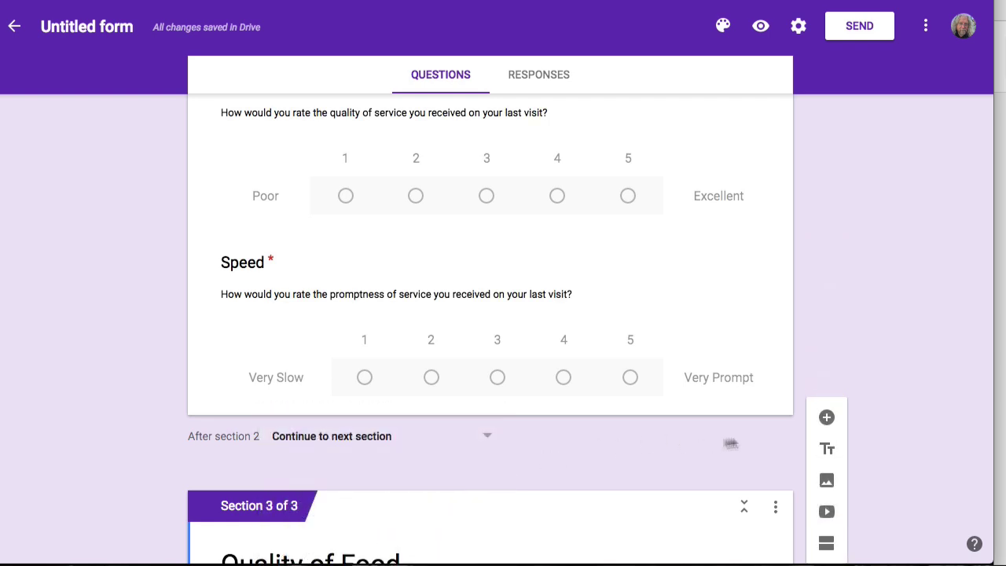
- Scroll down past Section 3 and bring up the Send form dialog
scroll(904, 388, "down", 4)
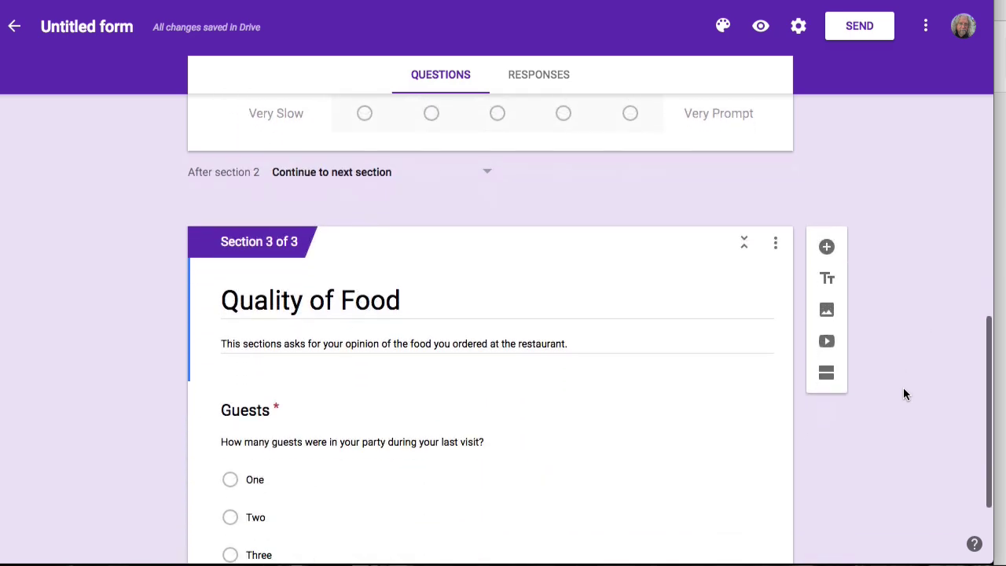
scroll(904, 394, "down", 2)
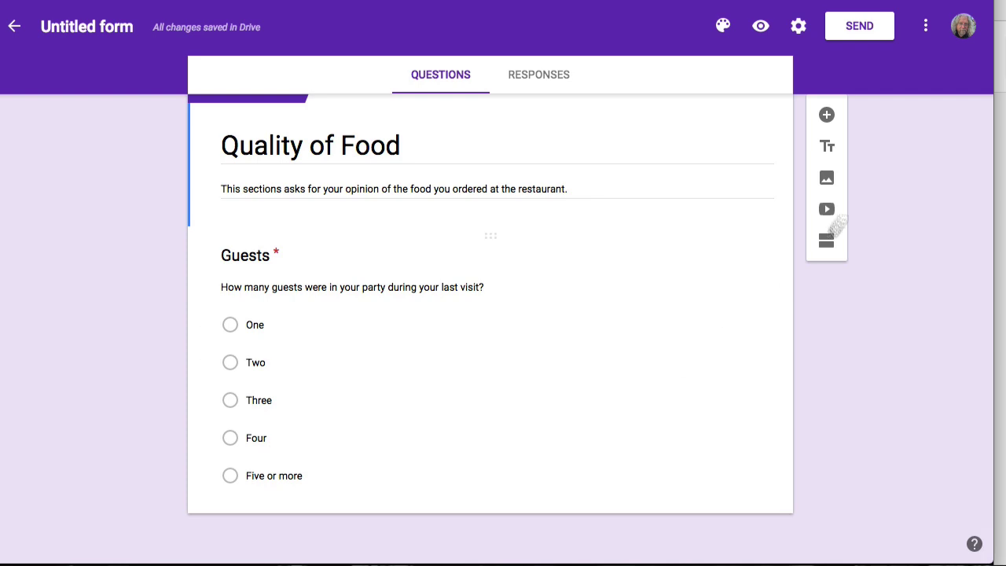
left_click(854, 27)
- Email the survey to the pasted recipient address with subject 'Fill out my survey', including the form
left_click(321, 236)
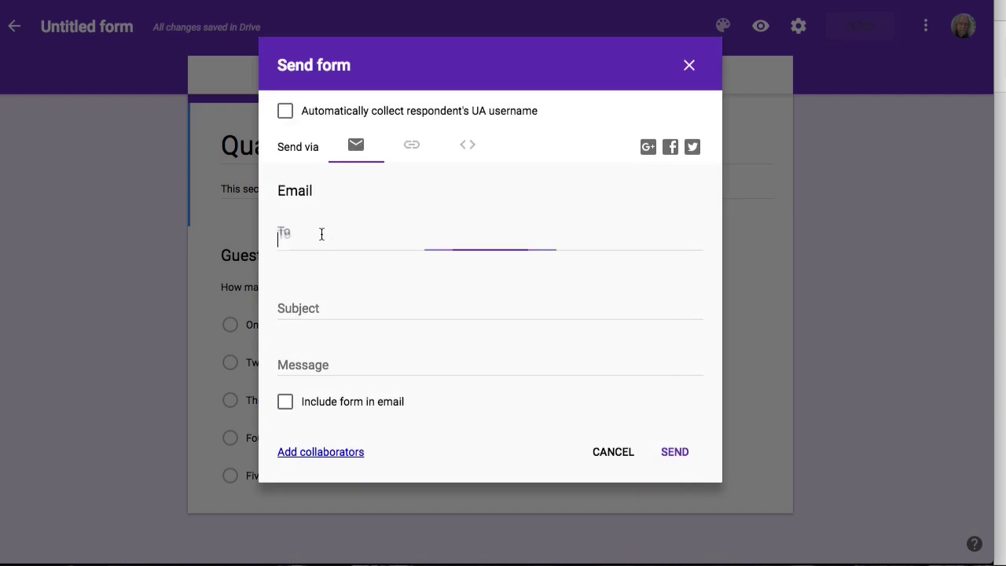
key("ctrl+v")
left_click(390, 302)
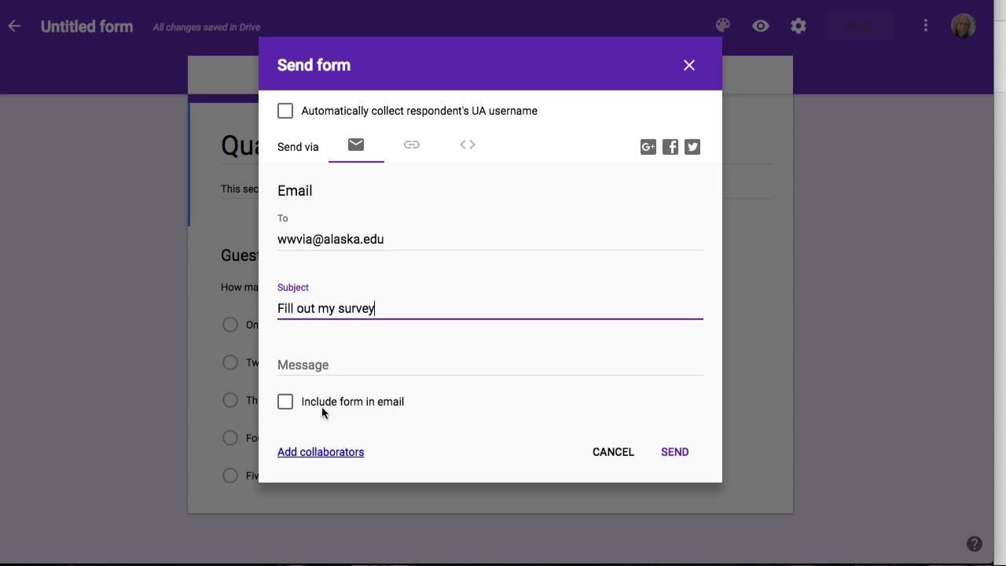
left_click(285, 403)
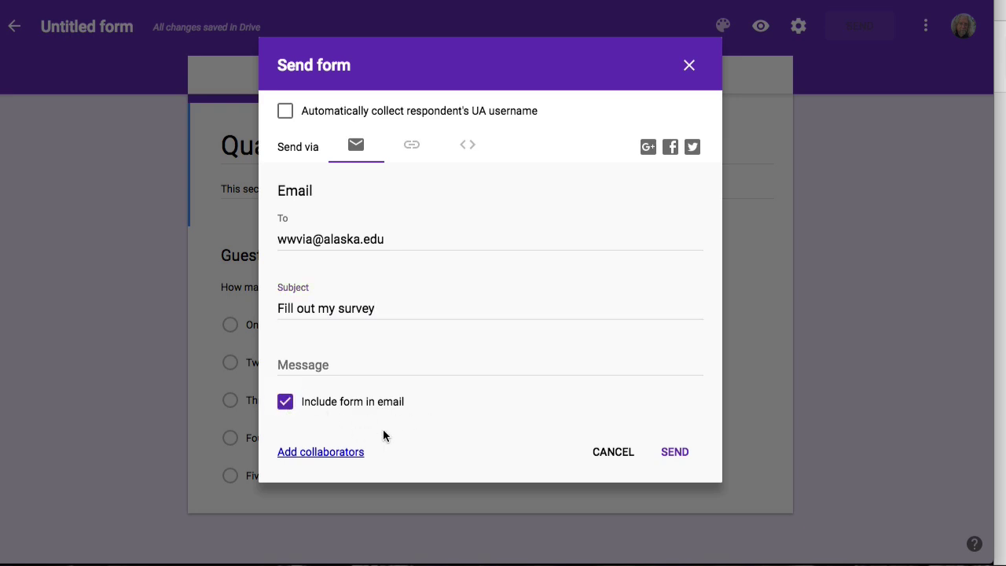
left_click(676, 450)
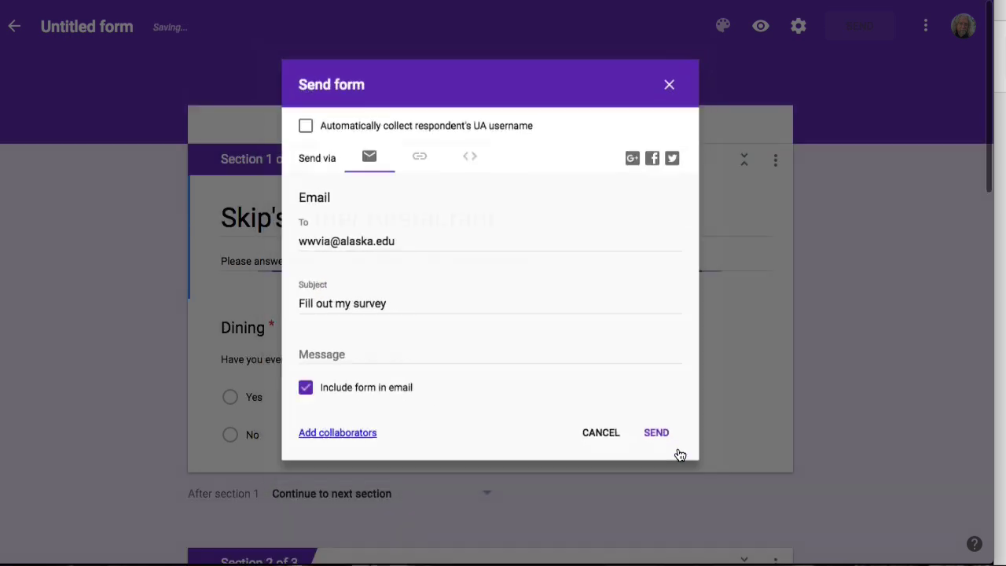
left_click(680, 454)
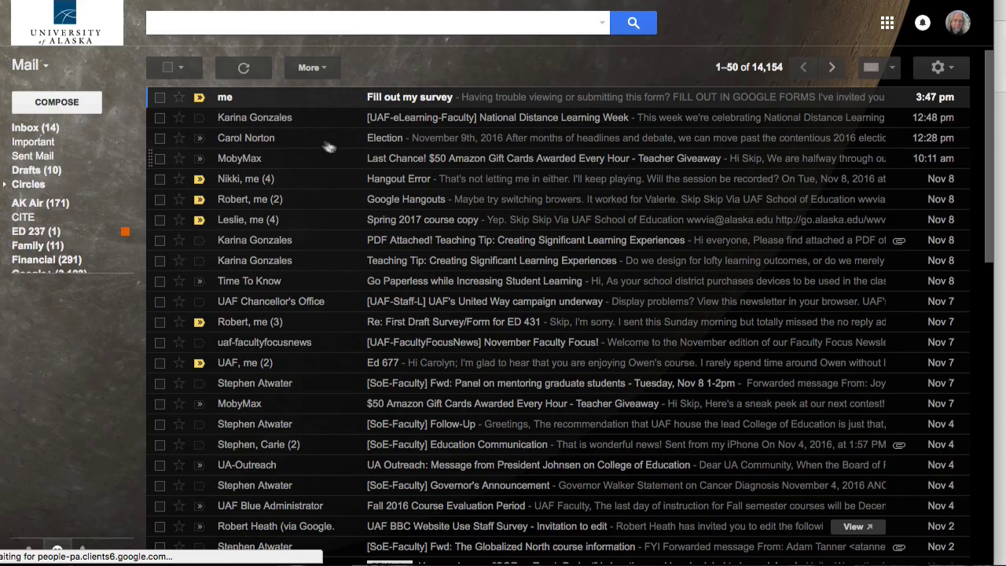
- In the 'Fill out my survey' email, answer Yes to Dining and continue to the live form
left_click(430, 99)
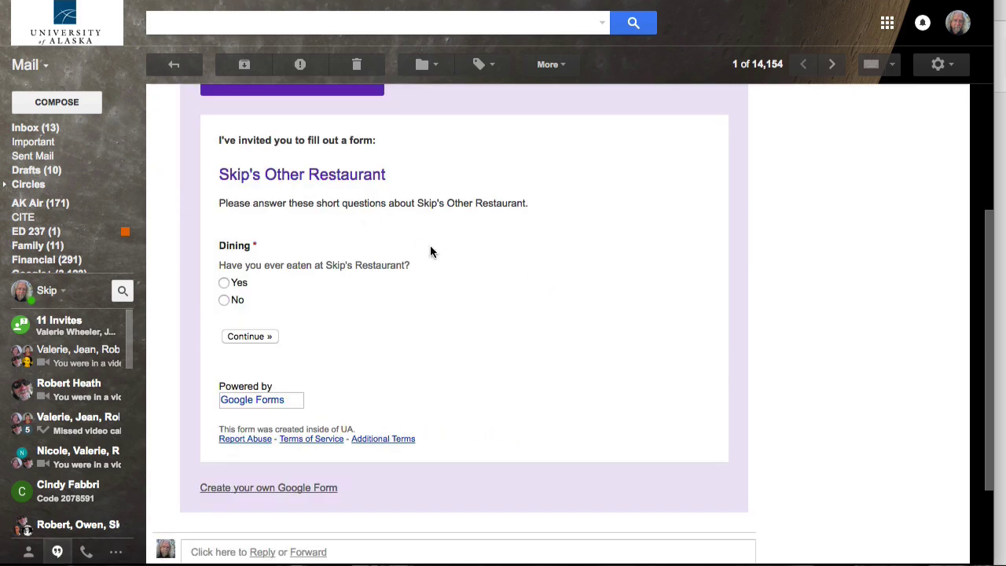
scroll(432, 252, "up", 1)
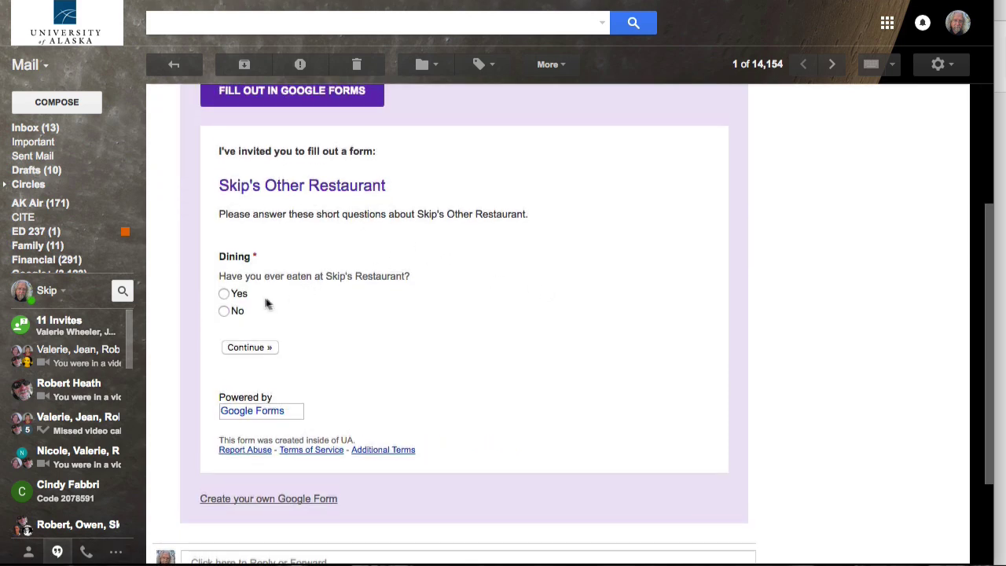
left_click(224, 294)
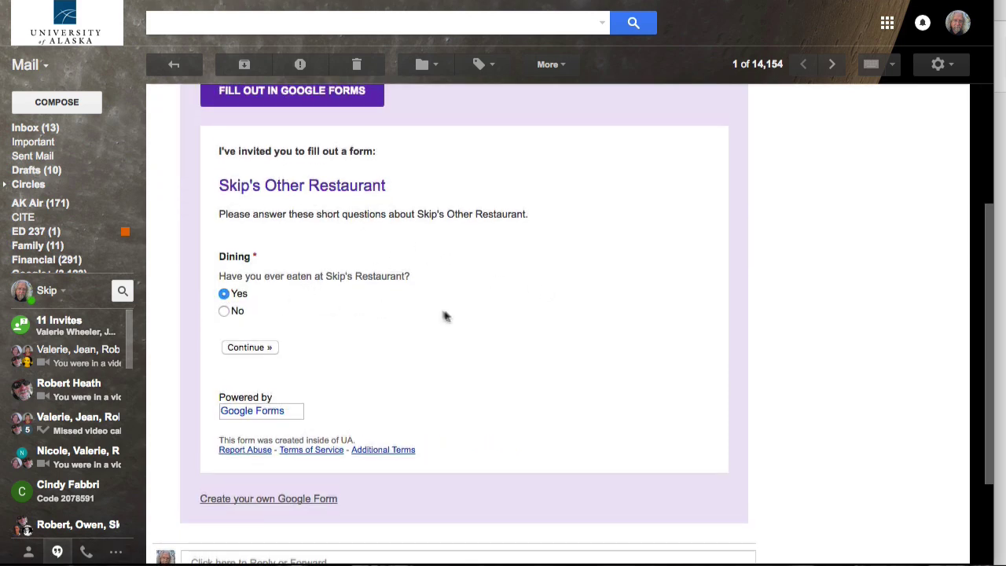
left_click(262, 350)
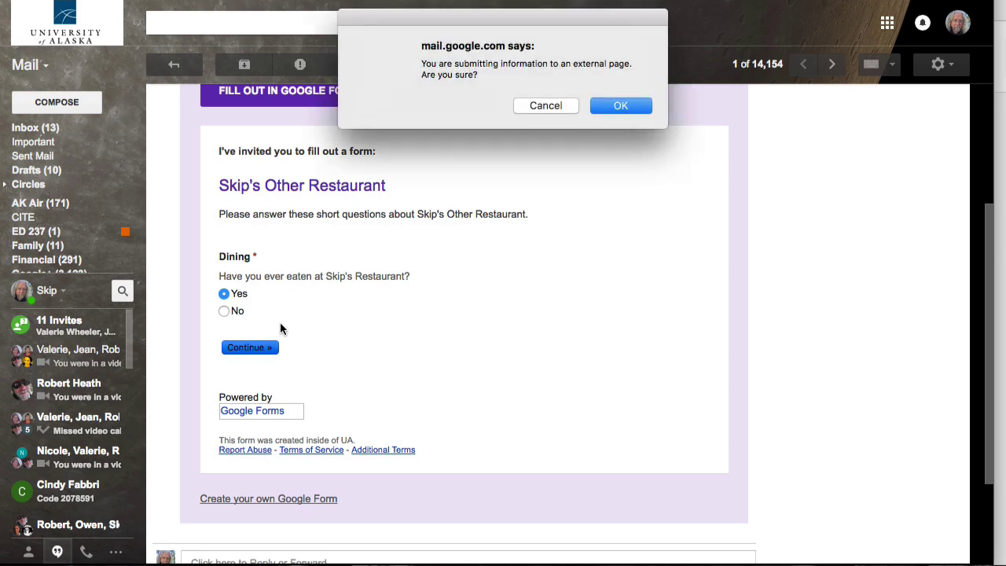
left_click(621, 105)
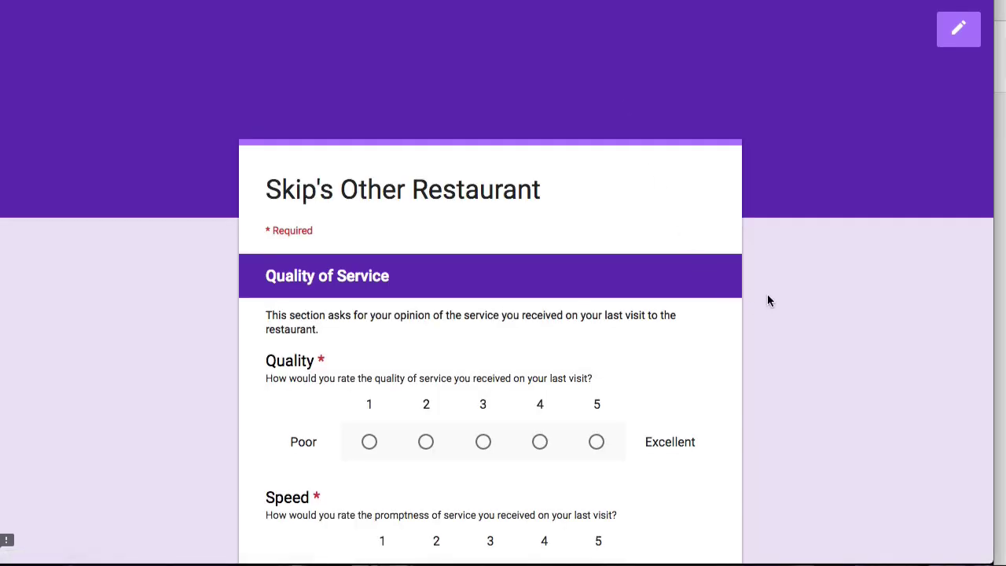
- Rate Quality 3 and Speed 4, choose Three guests, submit, and go back to the editor
scroll(783, 297, "down", 2)
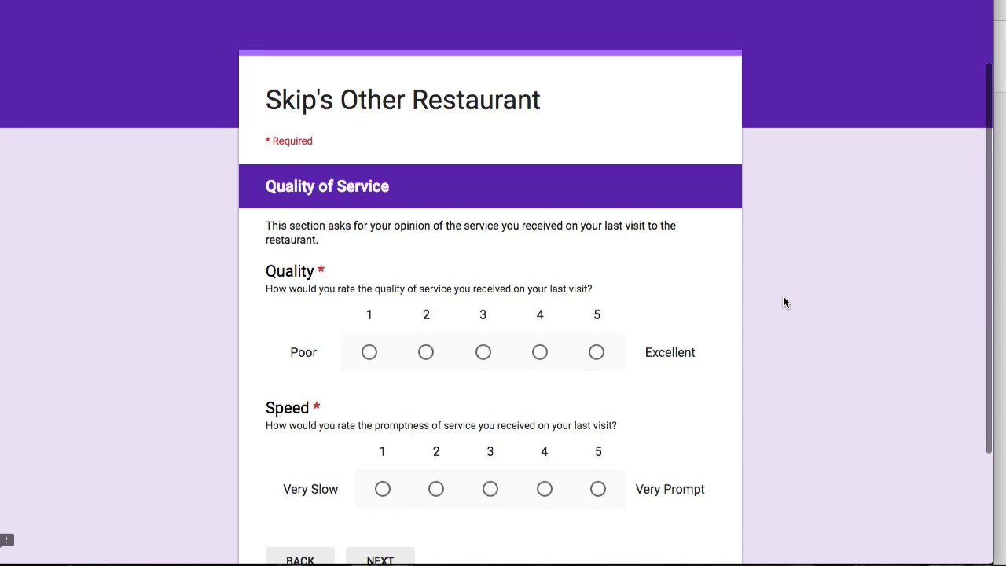
scroll(783, 302, "down", 2)
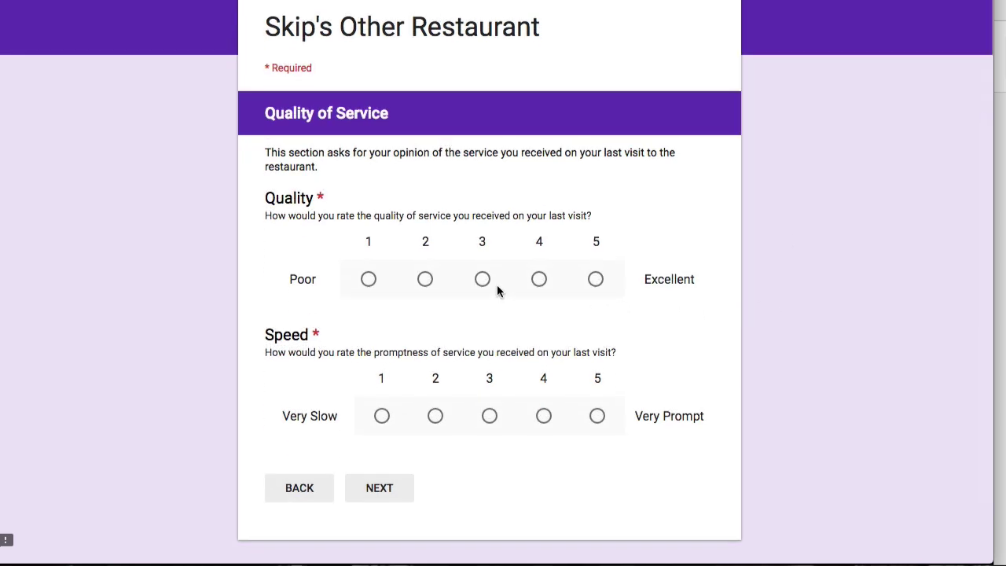
left_click(483, 280)
left_click(545, 417)
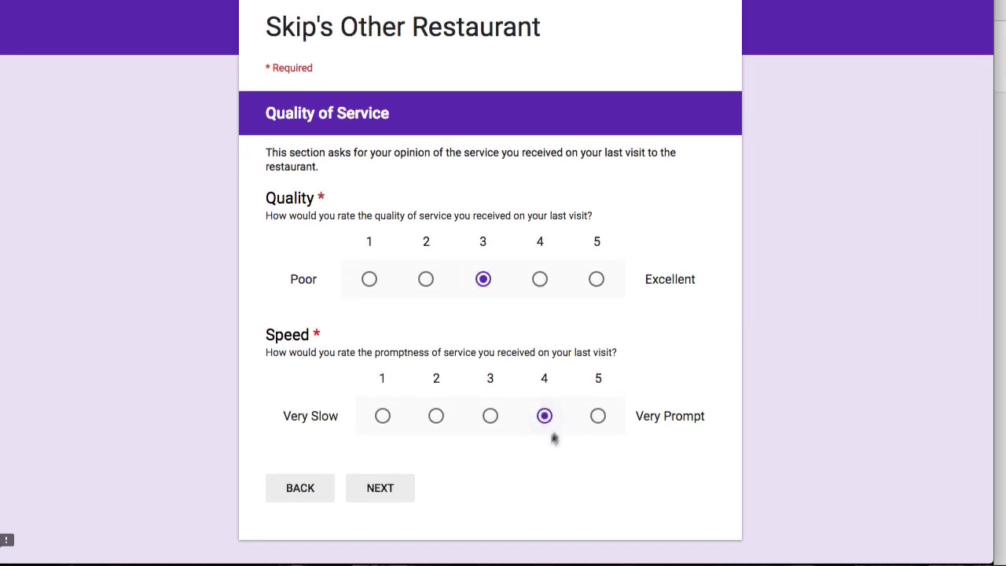
left_click(389, 489)
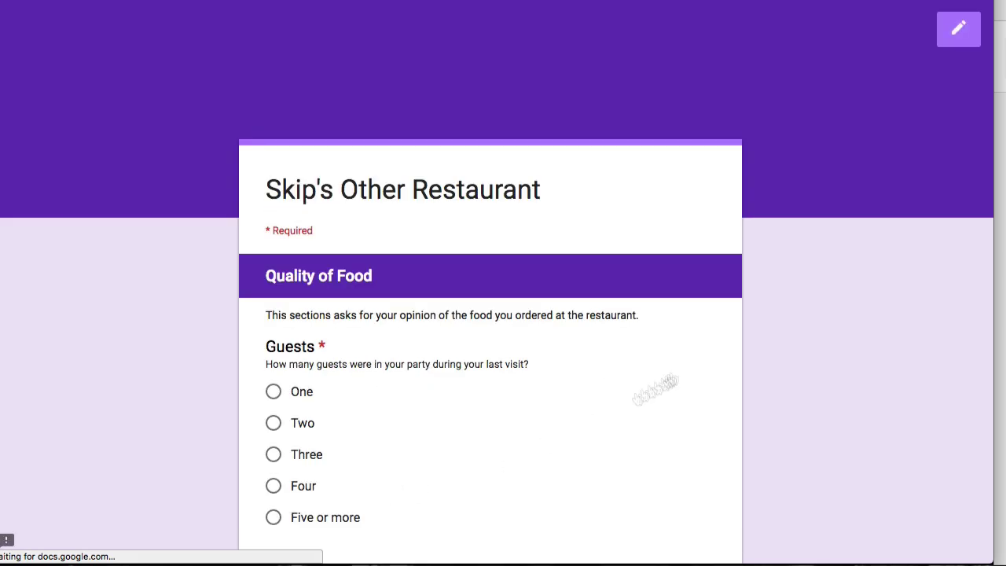
scroll(685, 326, "down", 2)
left_click(273, 342)
left_click(385, 477)
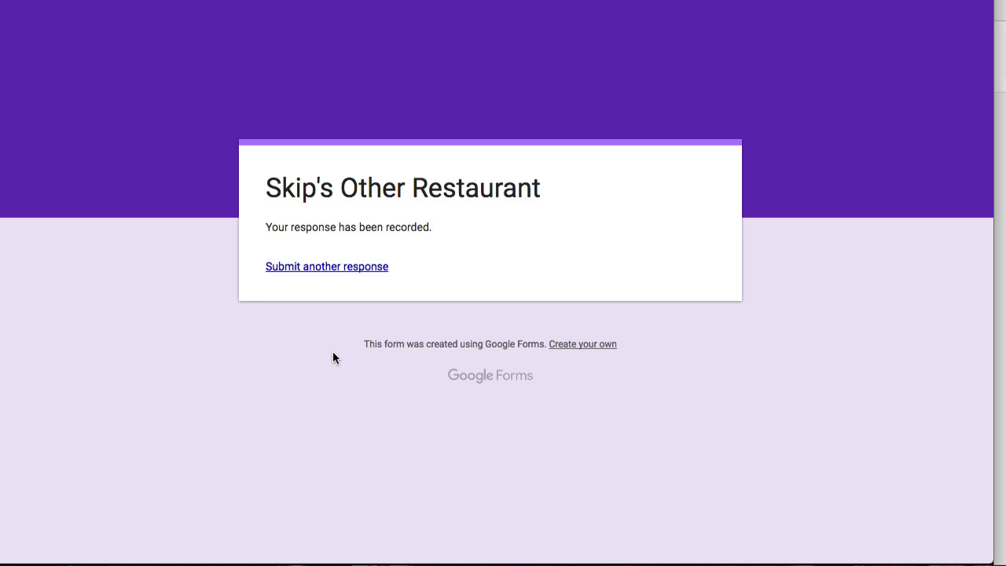
key("ctrl+w")
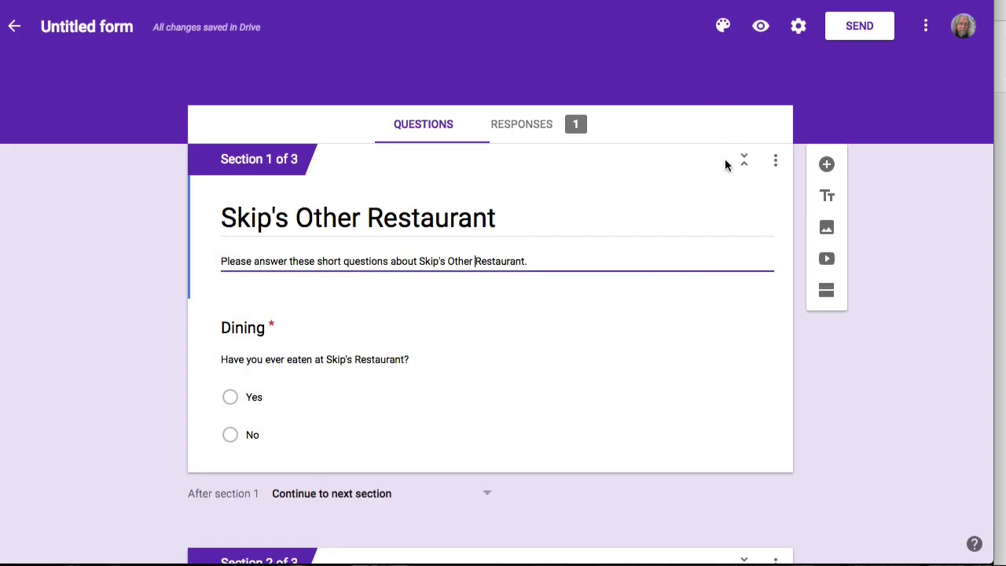
- Resend the form with subject 'Fill out my form again', with the form included in the email
left_click(865, 27)
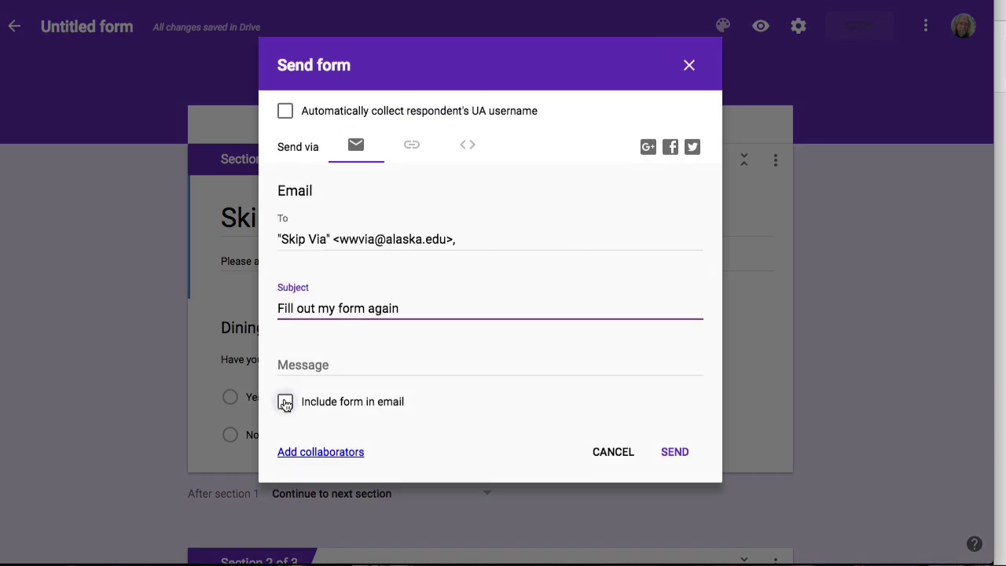
left_click(286, 402)
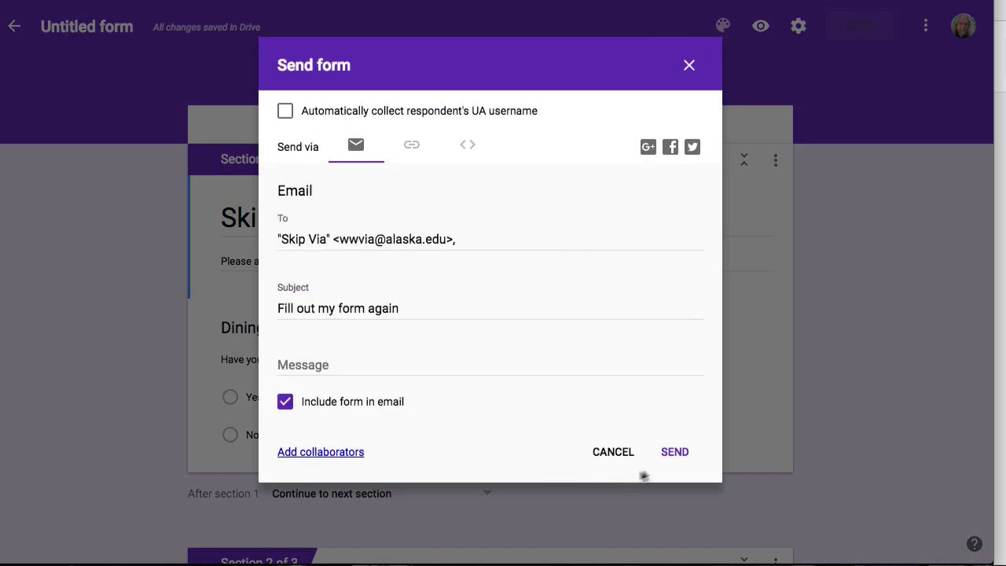
left_click(678, 456)
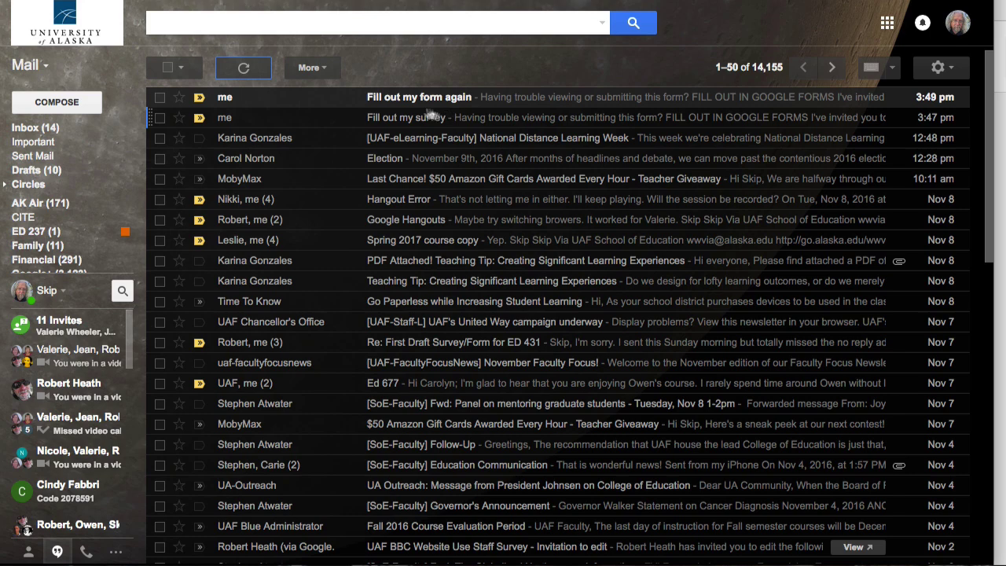
- In the 'Fill out my form again' email, answer No to Dining and continue to the form
left_click(454, 98)
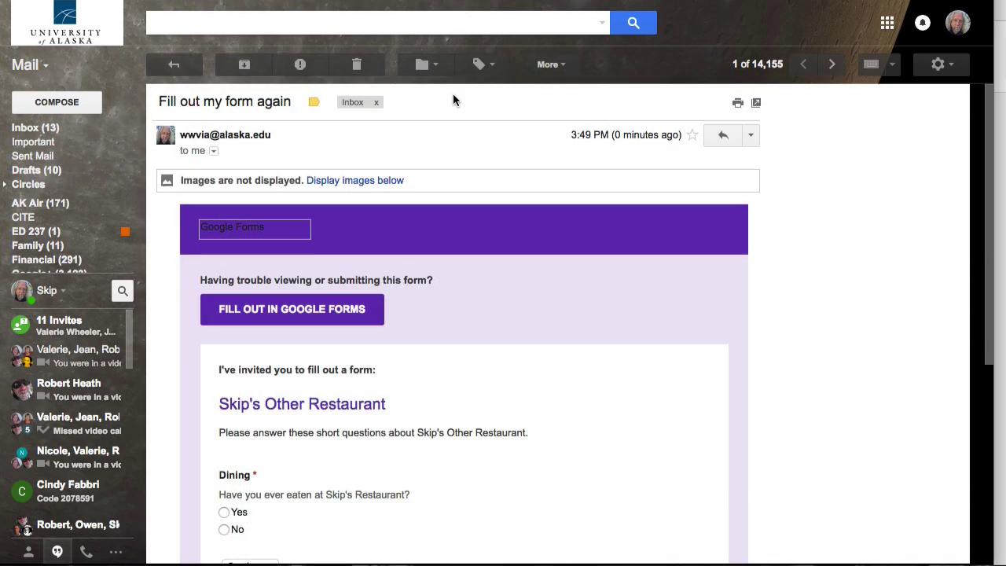
scroll(564, 271, "down", 5)
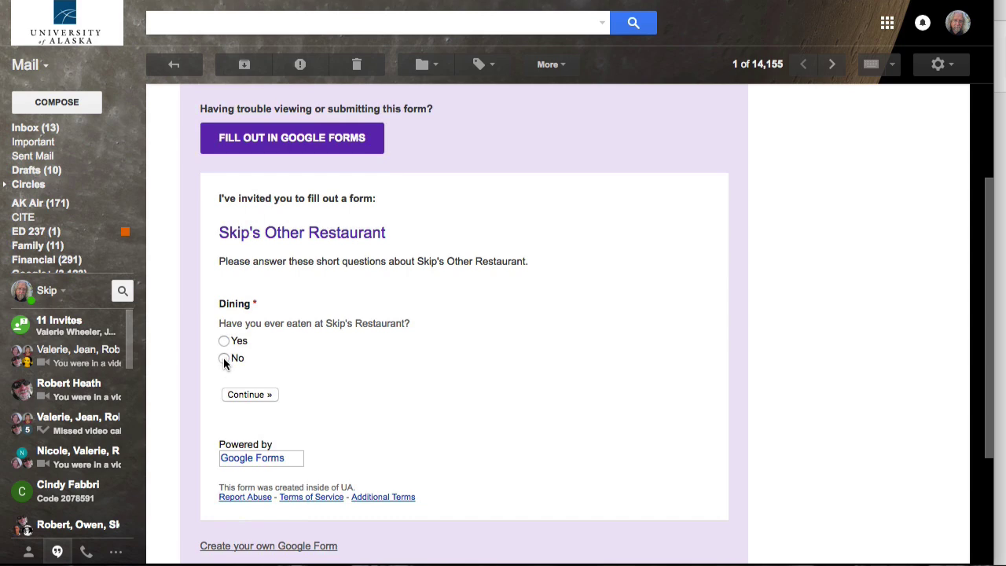
left_click(223, 359)
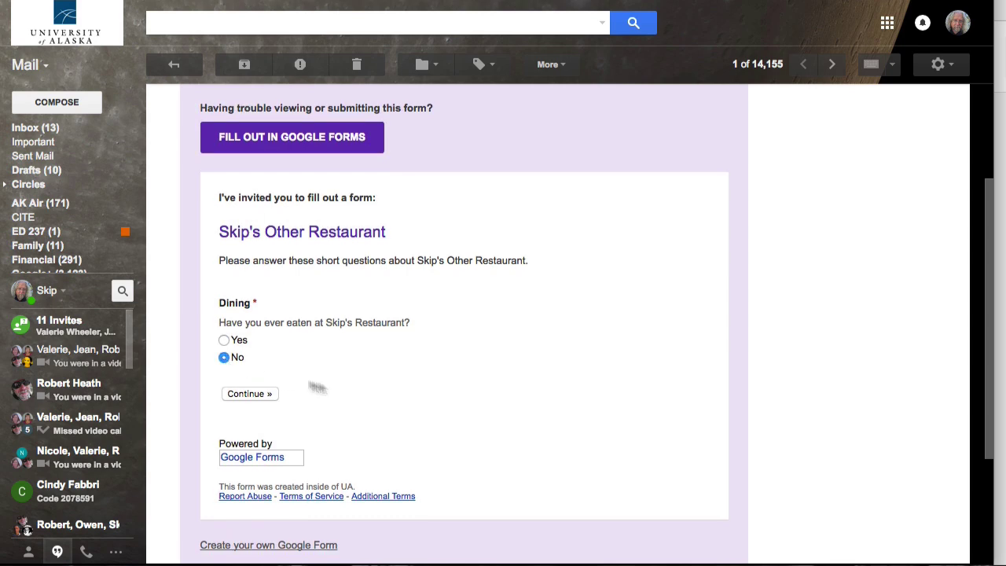
left_click(251, 396)
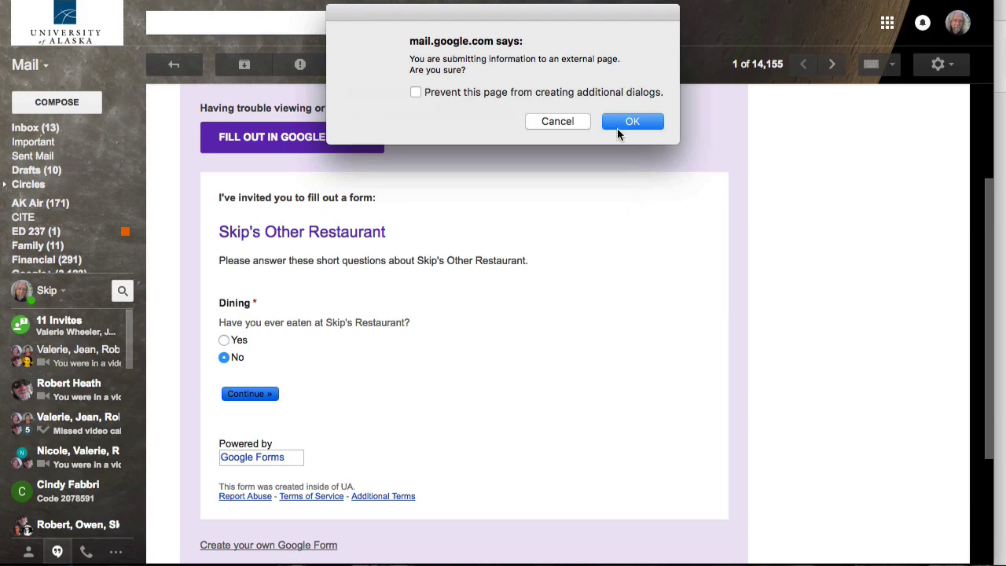
left_click(634, 122)
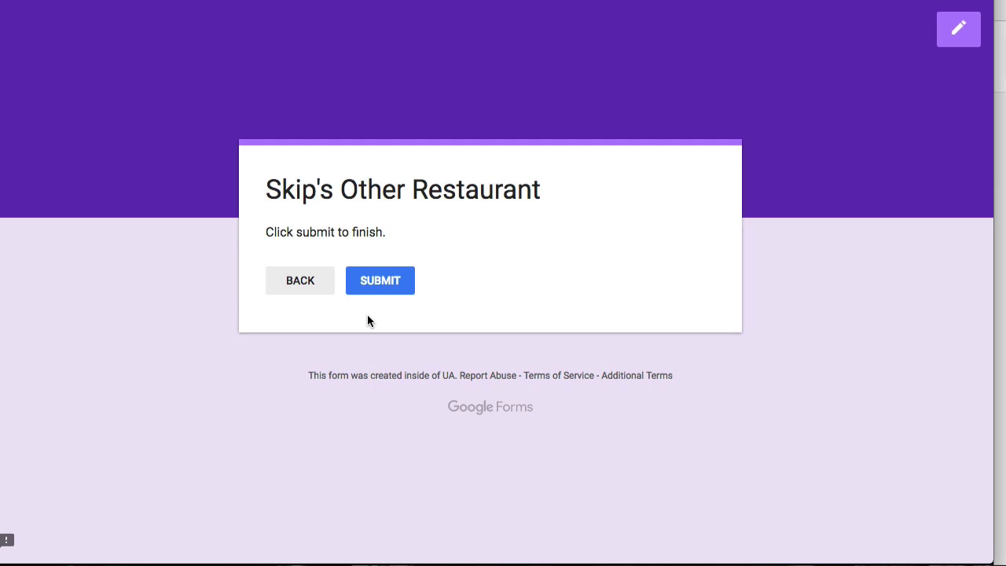
- Submit the second response, then return to the editor's Responses tab
left_click(386, 283)
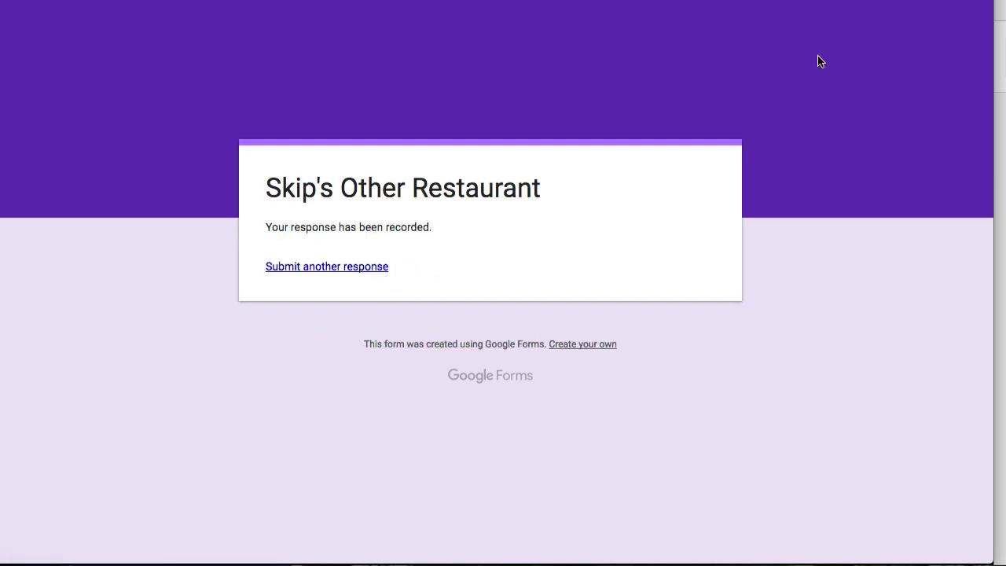
key("ctrl+Tab")
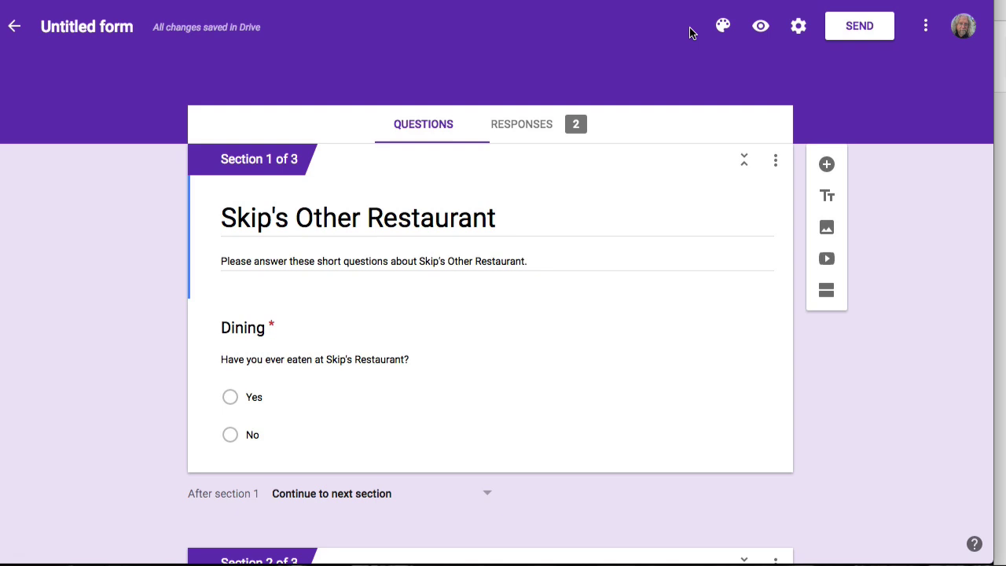
left_click(526, 125)
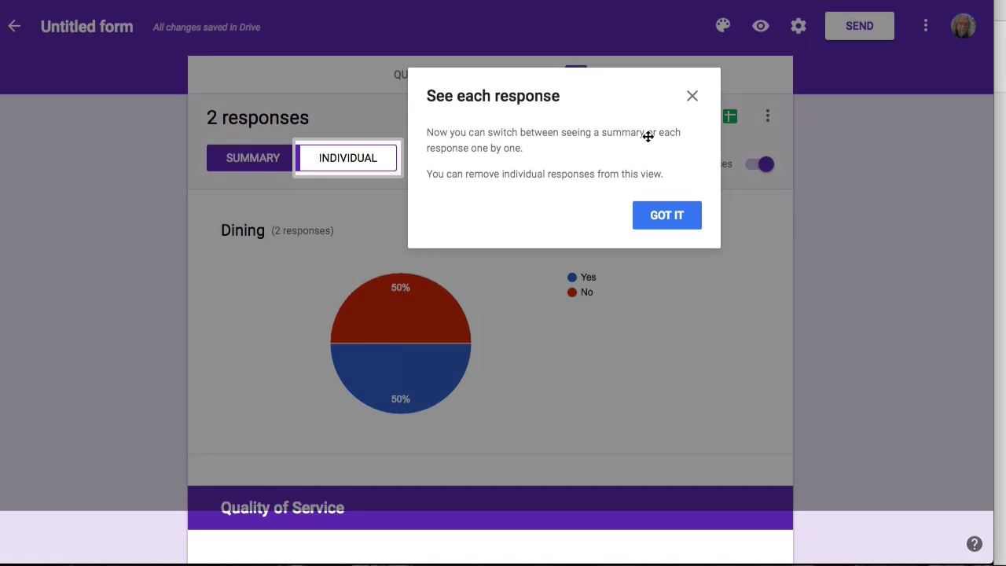
- Dismiss the tip and review the Dining (50% Yes/No), Quality, Speed and Guests charts
left_click(659, 223)
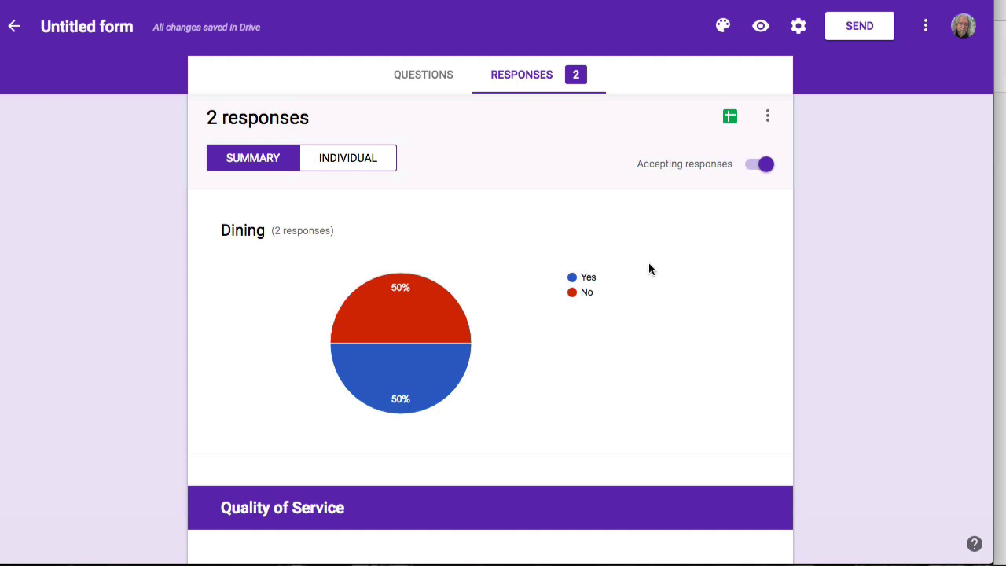
scroll(649, 267, "down", 1)
scroll(687, 232, "up", 2)
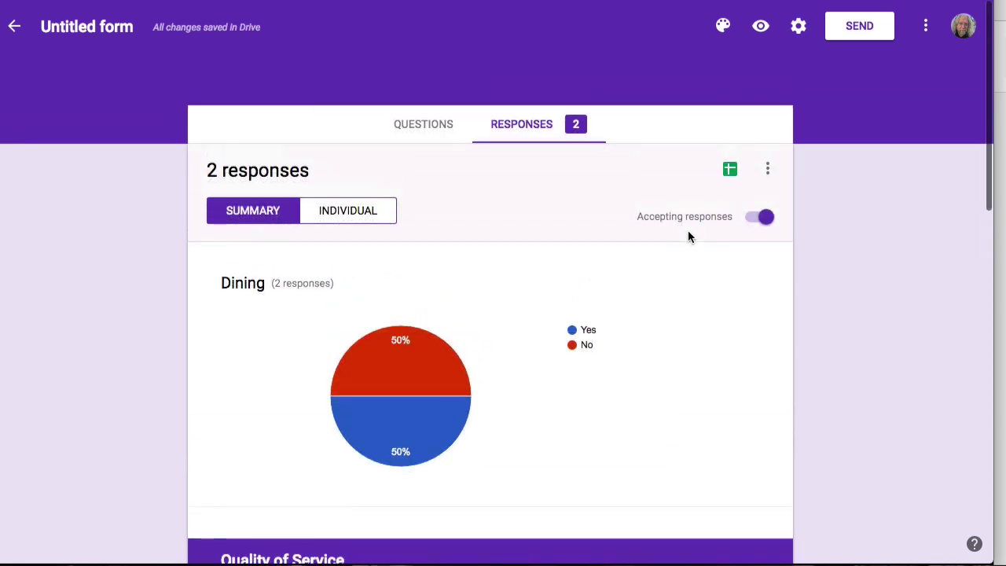
scroll(661, 305, "down", 1)
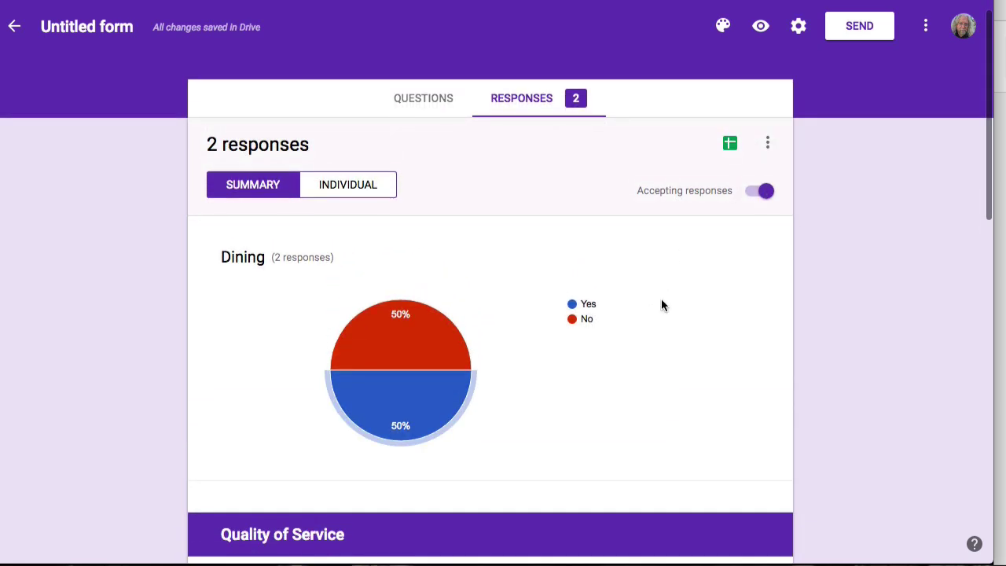
mouse_move(418, 386)
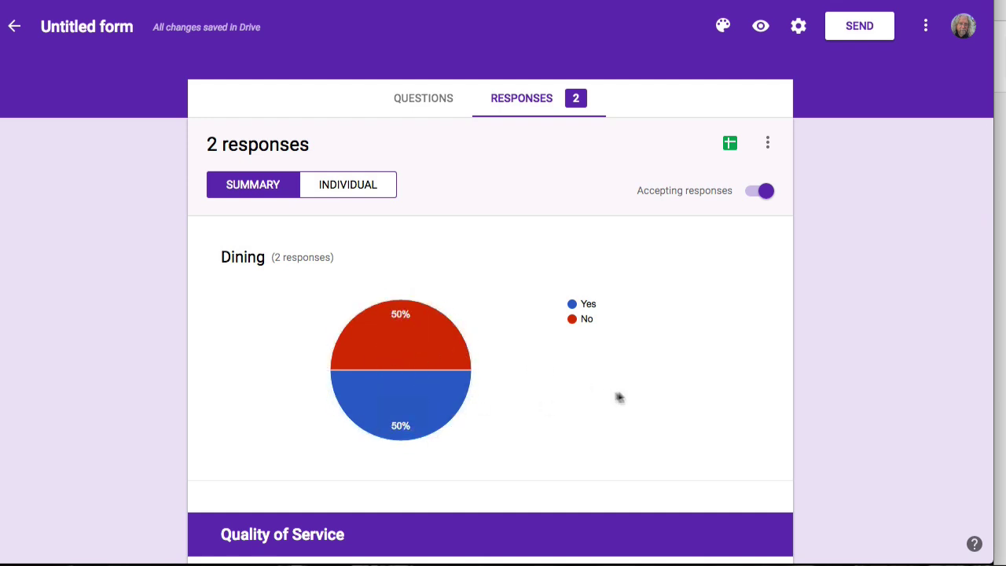
scroll(636, 387, "down", 6)
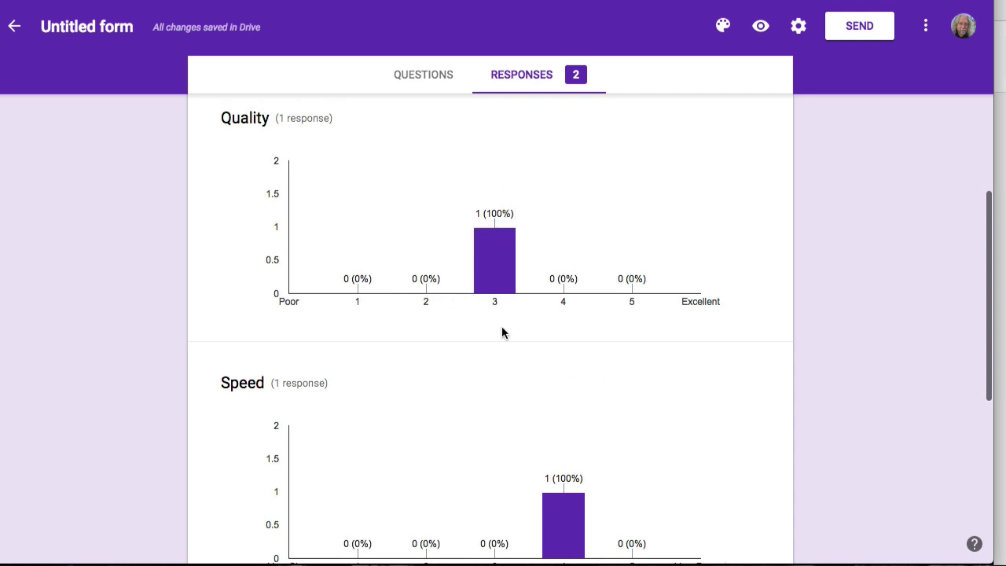
scroll(507, 364, "down", 2)
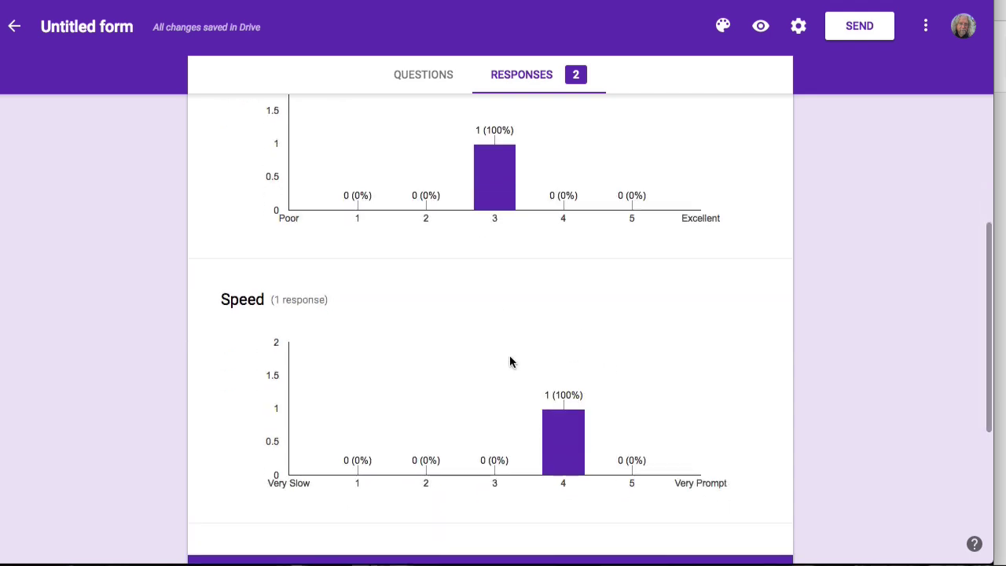
scroll(438, 359, "down", 1)
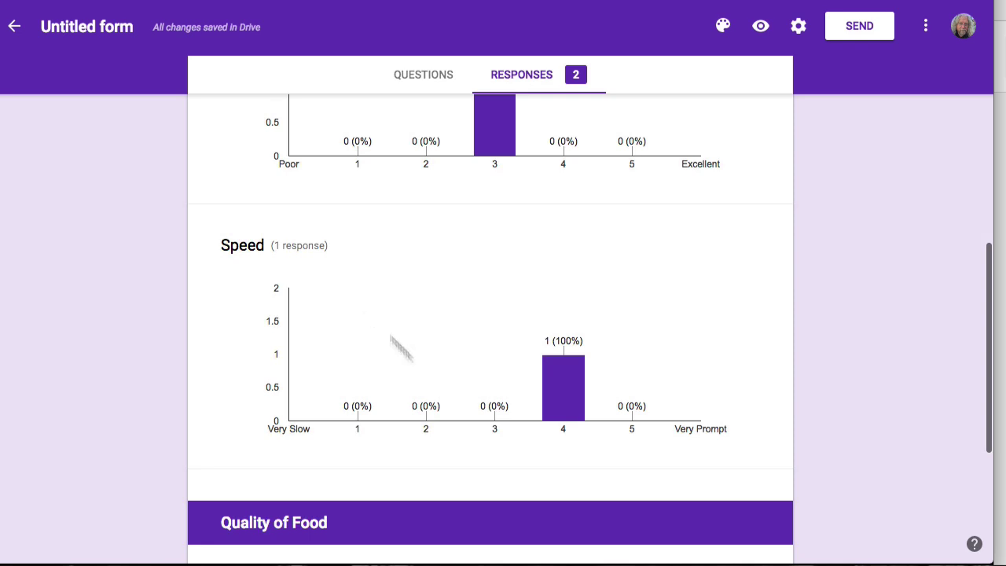
scroll(675, 383, "up", 1)
scroll(675, 383, "down", 5)
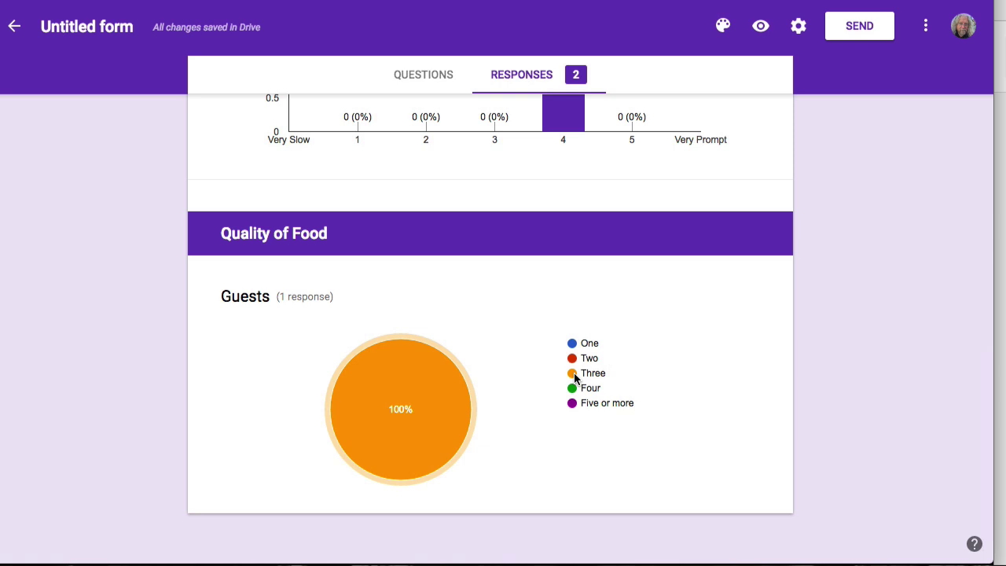
scroll(574, 365, "up", 1)
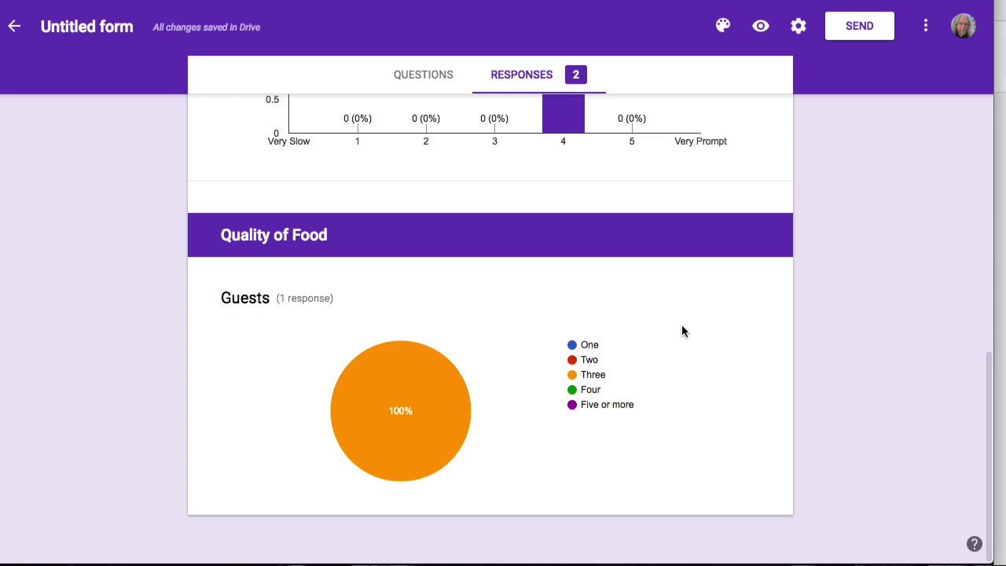
scroll(683, 330, "up", 5)
scroll(683, 332, "up", 7)
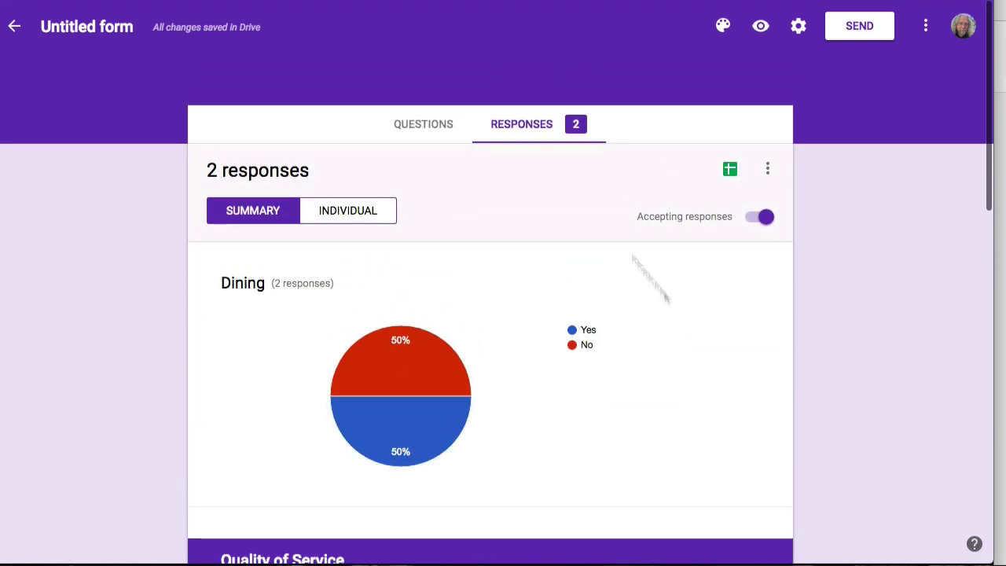
- Switch back to the Questions tab of the 'Skip's Other Restaurant' form
left_click(425, 128)
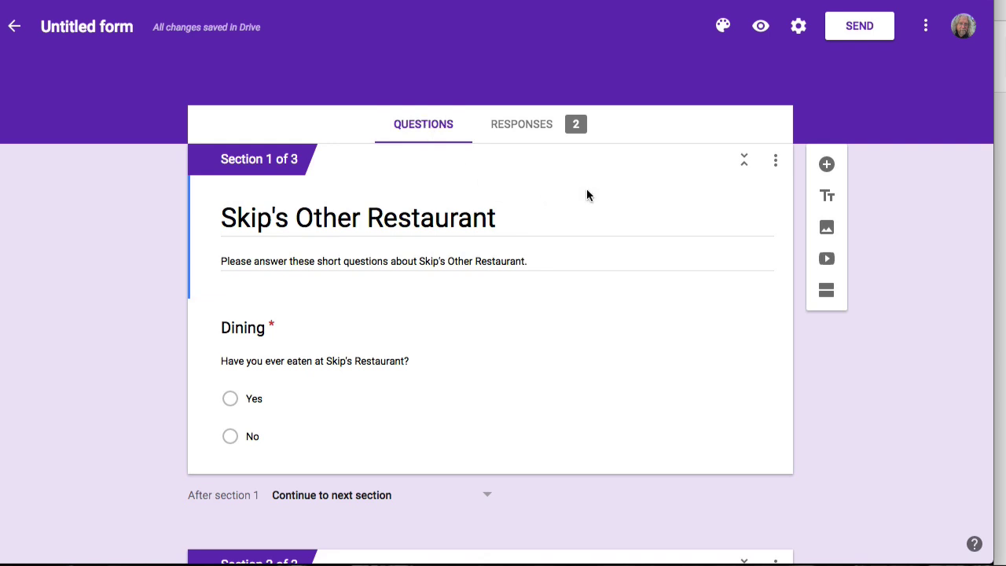